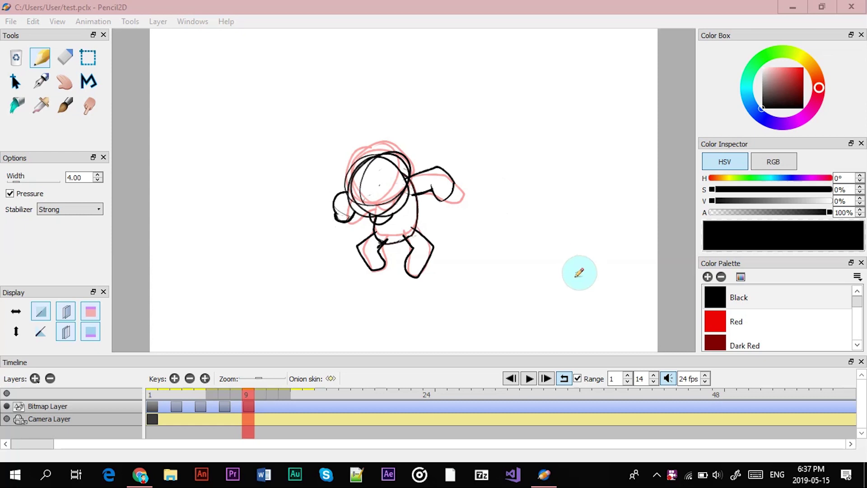
Step: Zoom out to 75% and return to frame 1 to show the standing figure
left_click(581, 307)
key("minus")
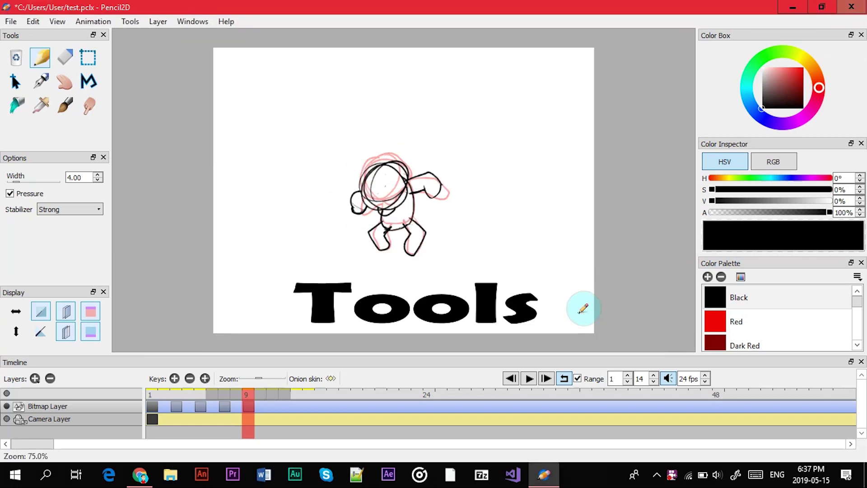
left_click_drag(245, 397, 152, 403)
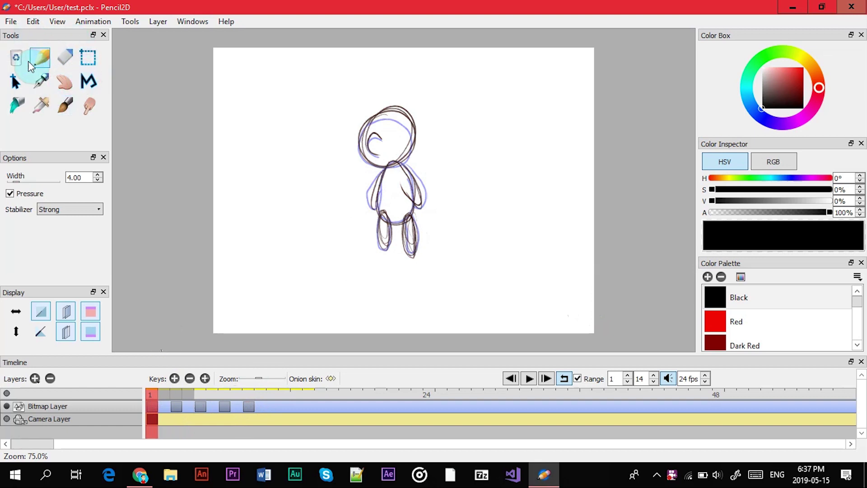
Step: Rectangle-select the sketch, nudge it slightly, save test.pclx and scrub back through the frames
left_click(66, 58)
left_click(41, 58)
left_click(60, 59)
left_click(87, 57)
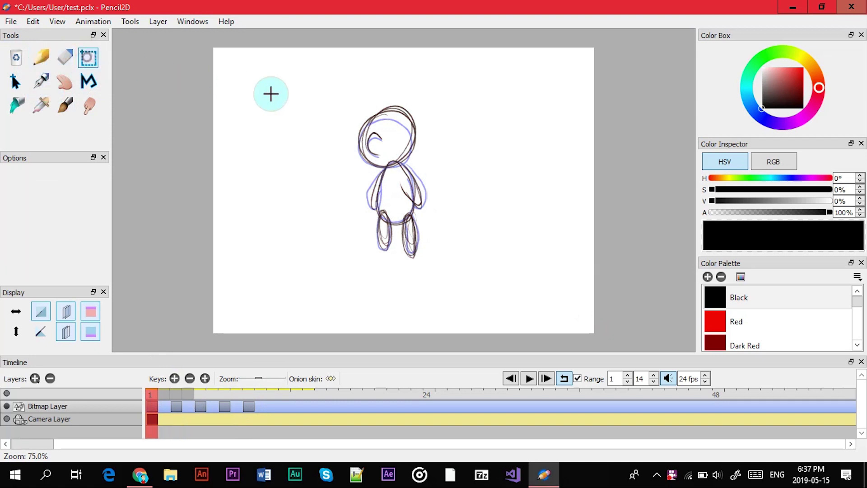
left_click_drag(330, 90, 508, 316)
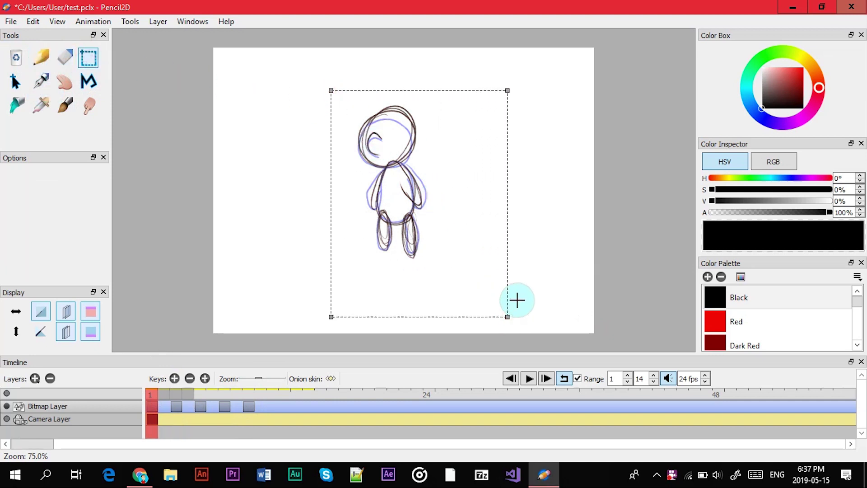
mouse_move(530, 255)
left_mouse_down()
mouse_move(535, 261)
mouse_move(524, 259)
left_mouse_up()
key("ctrl+s")
left_click_drag(247, 394, 134, 392)
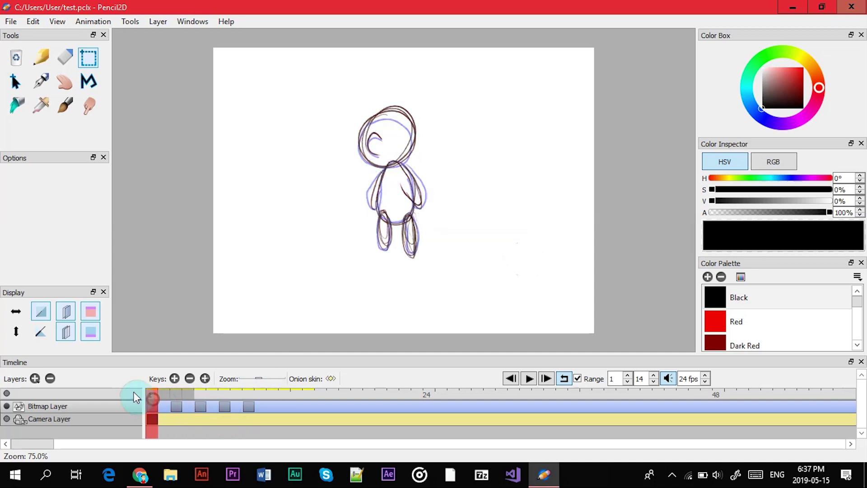
Step: Select the whole figure, move it right and up, then undo the move
left_click(15, 82)
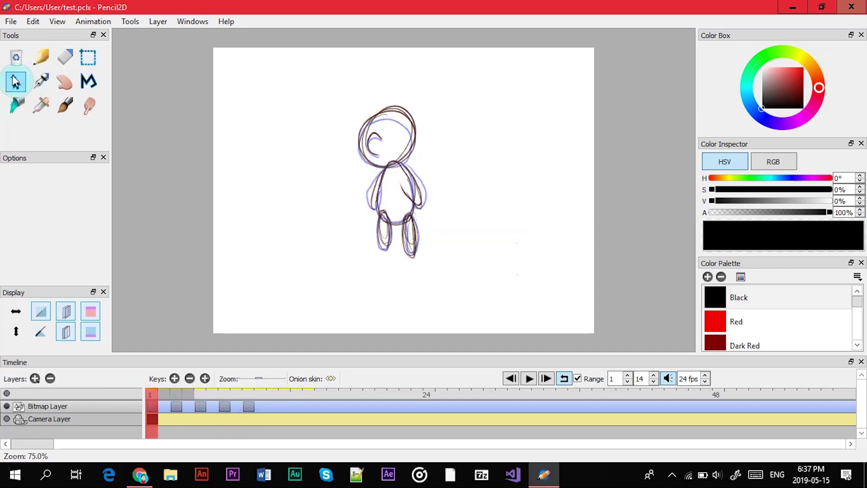
left_click(93, 55)
left_click_drag(341, 99, 487, 288)
left_click(16, 82)
left_click_drag(397, 188, 479, 166)
key("ctrl+z")
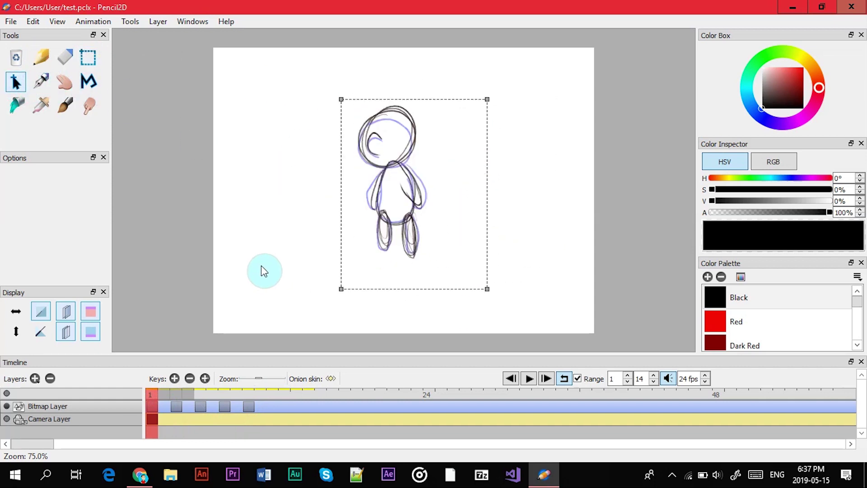
left_click(261, 269)
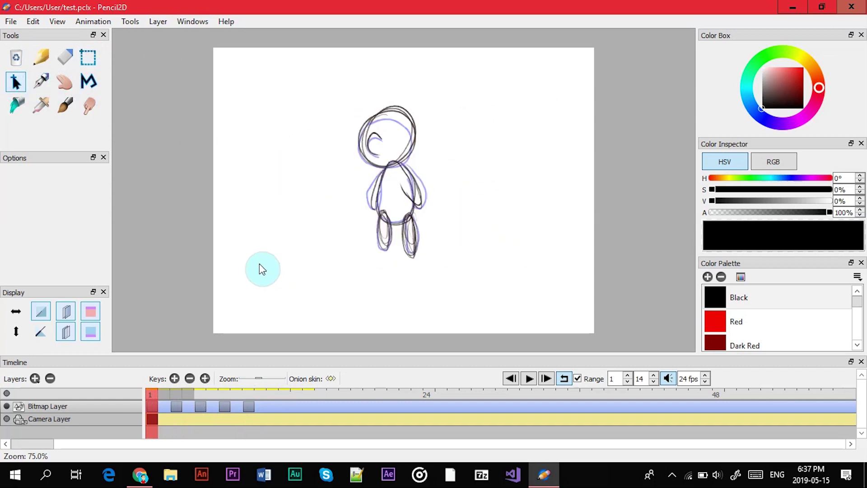
left_click(41, 81)
mouse_move(207, 140)
left_mouse_down()
mouse_move(241, 156)
mouse_move(303, 216)
mouse_move(291, 251)
mouse_move(320, 291)
mouse_move(288, 271)
mouse_move(336, 250)
mouse_move(354, 251)
left_mouse_up()
key("ctrl+z")
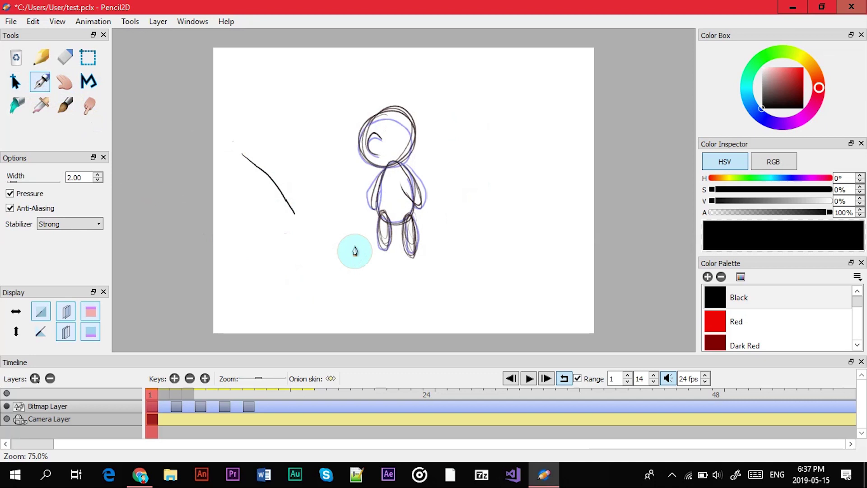
key("ctrl+z")
left_click(63, 82)
mouse_move(285, 155)
left_mouse_down()
mouse_move(238, 150)
mouse_move(277, 130)
mouse_move(287, 155)
mouse_move(273, 149)
mouse_move(318, 192)
left_mouse_up()
left_click(88, 81)
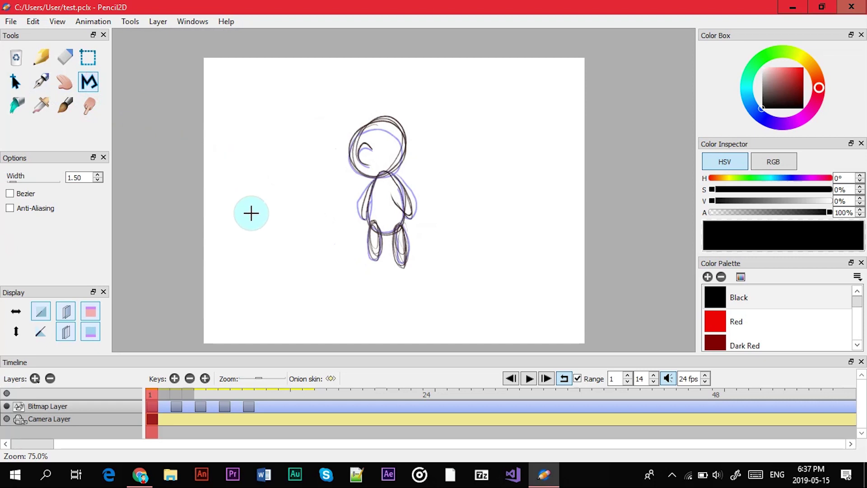
left_click(250, 185)
left_click(295, 204)
left_click(283, 253)
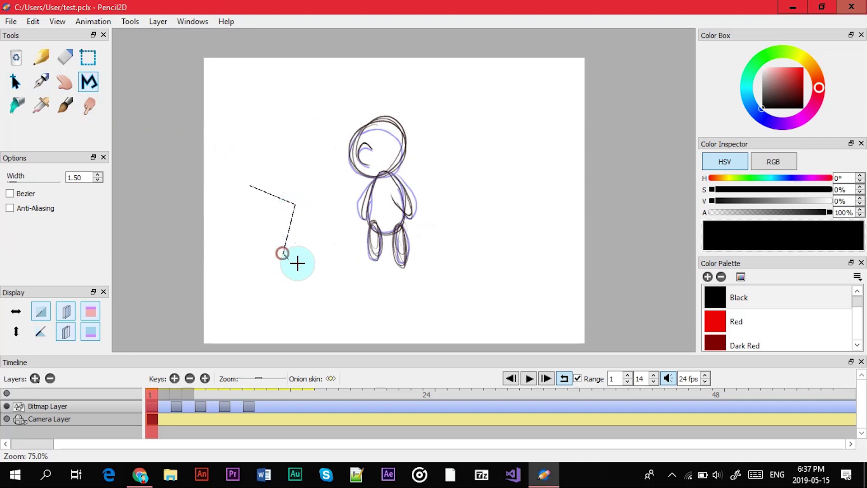
double_click(304, 269)
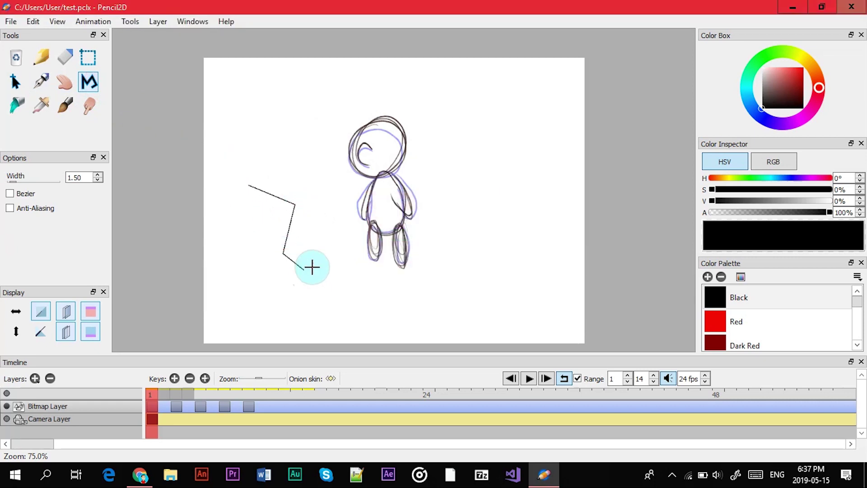
key("ctrl+z")
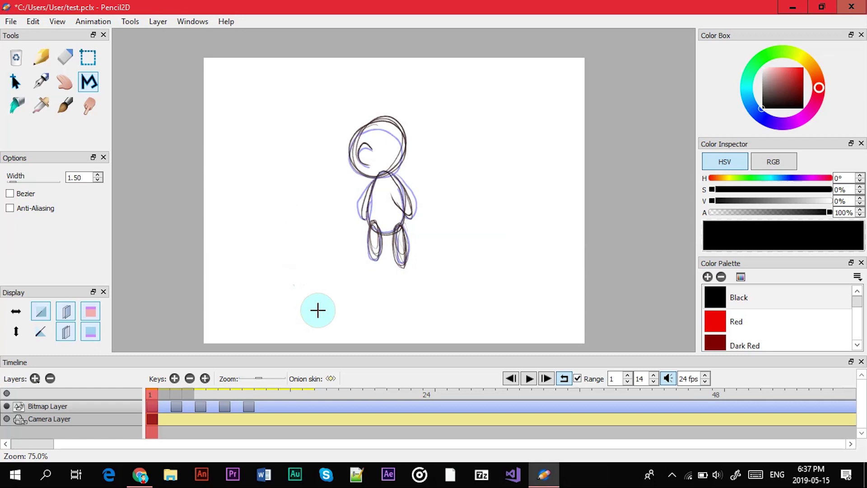
left_click(318, 310)
left_click(15, 180)
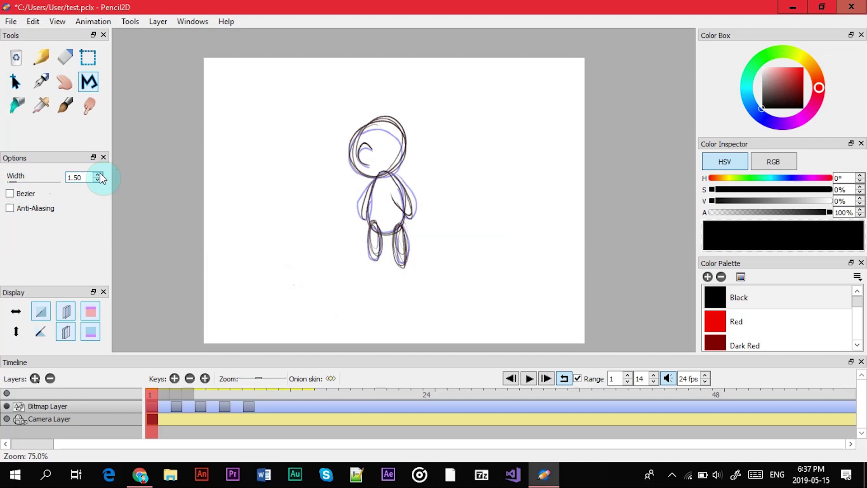
scroll(98, 176, "down", 2)
Step: Set the Pencil tool's width to 8.00
left_click(43, 60)
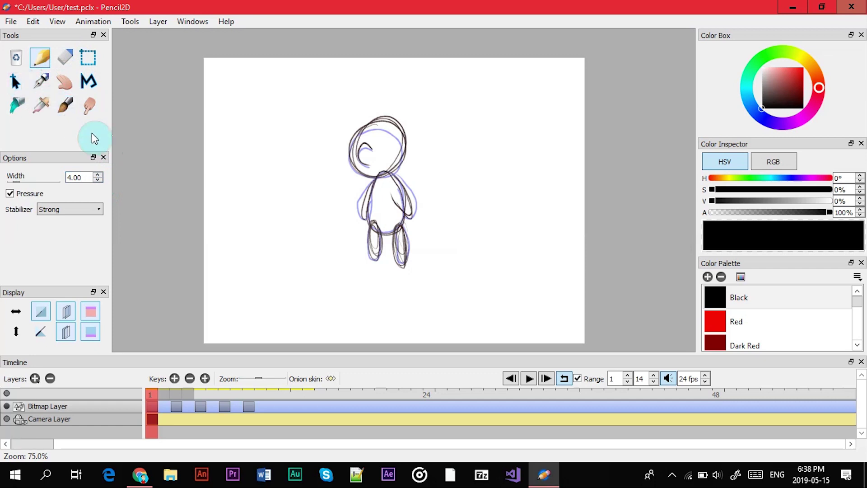
left_click(98, 174)
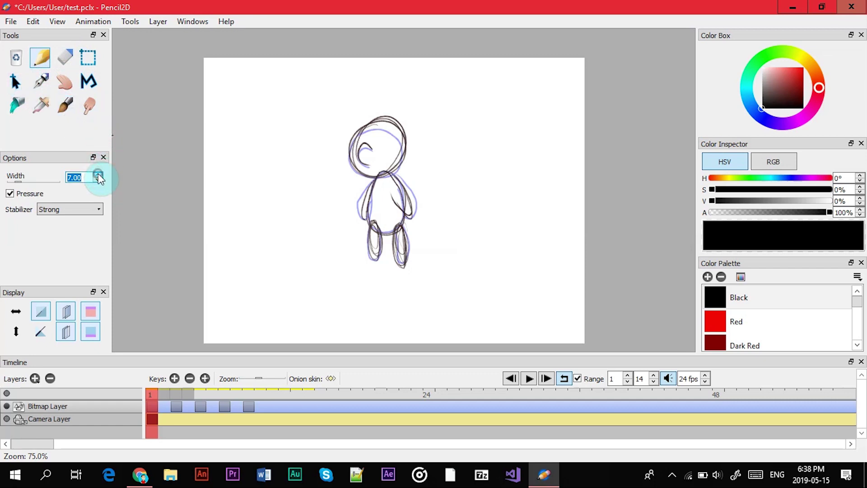
left_click(98, 174)
Step: Draw thick test curves beside the figure, then undo them
mouse_move(254, 158)
left_mouse_down()
mouse_move(282, 213)
mouse_move(295, 189)
left_mouse_up()
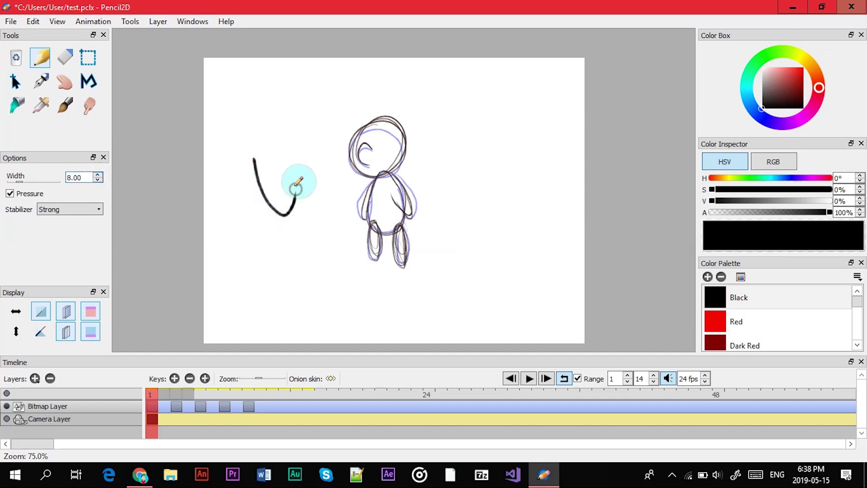
mouse_move(263, 253)
left_mouse_down()
mouse_move(290, 253)
mouse_move(310, 238)
mouse_move(319, 184)
left_mouse_up()
mouse_move(240, 227)
left_mouse_down()
mouse_move(265, 241)
mouse_move(321, 129)
left_mouse_up()
key("ctrl+z")
key("ctrl+z")
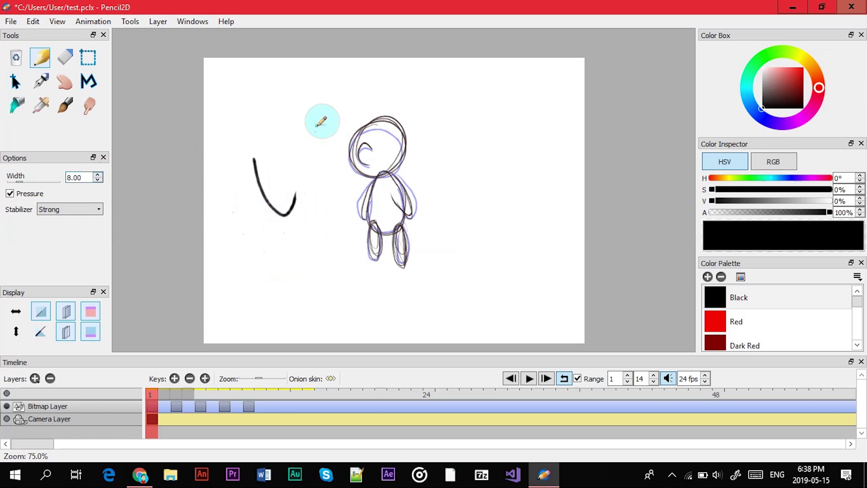
key("ctrl+z")
Step: Fill the figure's head, body and arm with black, then undo the fills
left_click(17, 105)
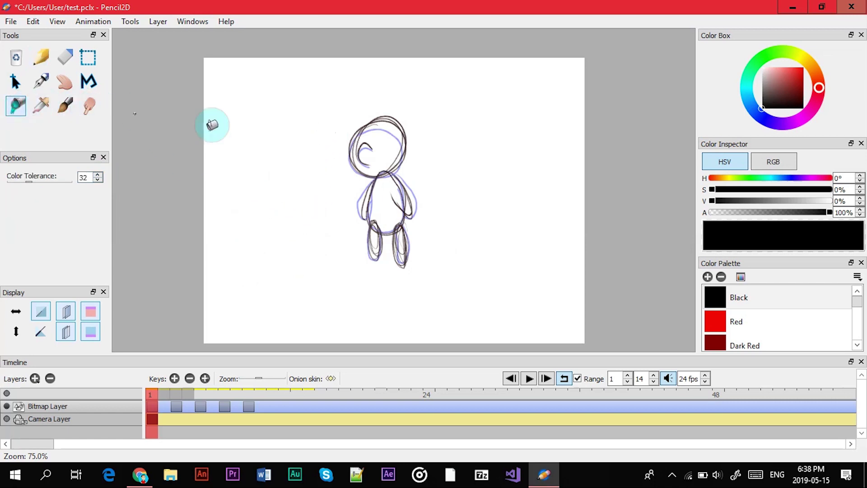
left_click(391, 140)
left_click(394, 194)
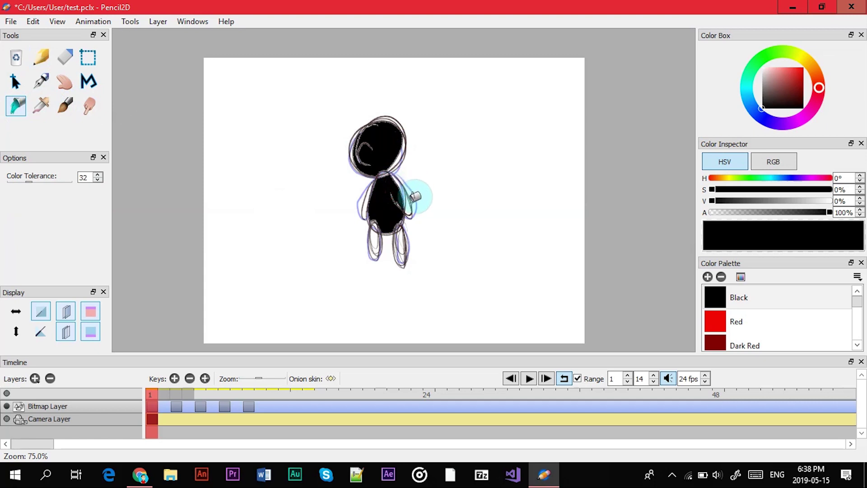
left_click(402, 191)
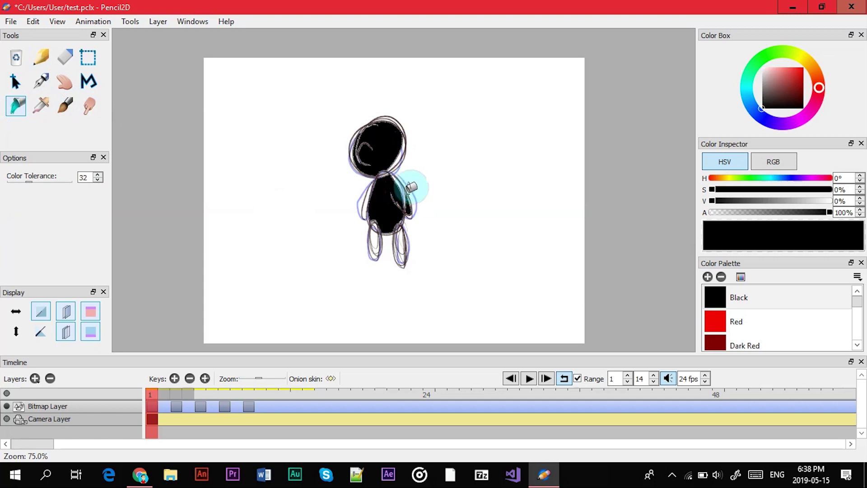
key("ctrl+z")
key("ctrl+z")
key("ctrl+z")
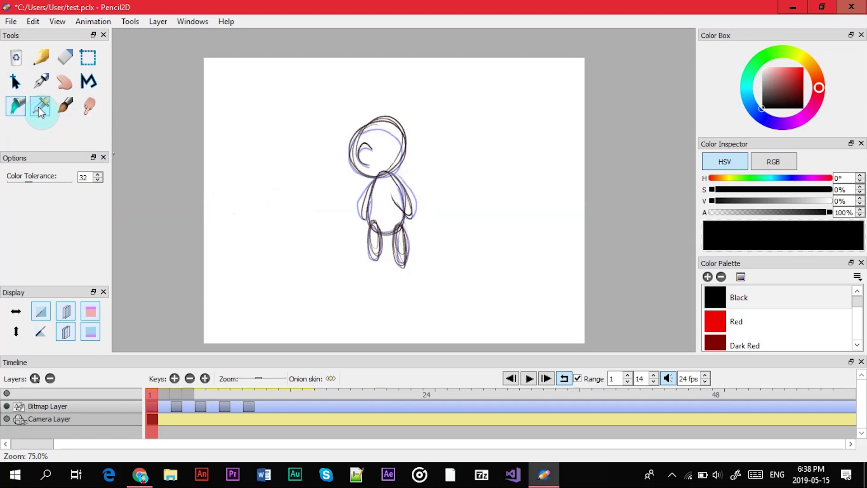
left_click(54, 108)
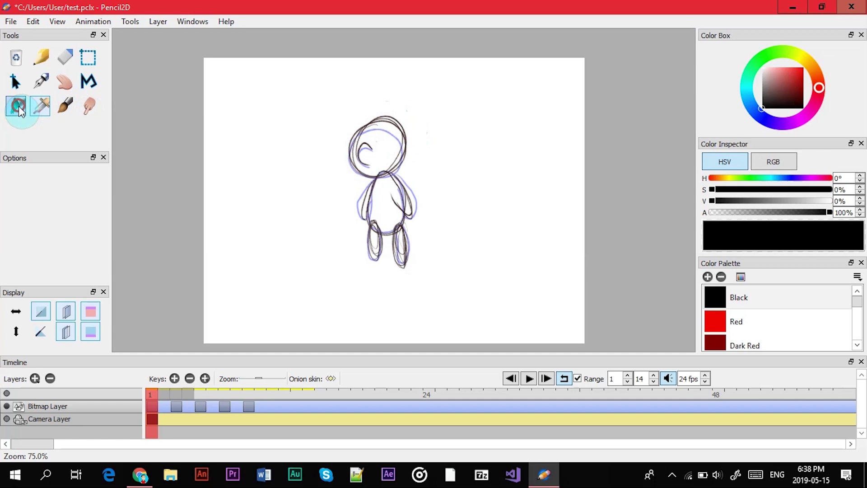
left_click(18, 107)
Step: Draw a pure red zigzag stroke and sample its red with the Eyedropper
left_click(41, 58)
left_click(803, 63)
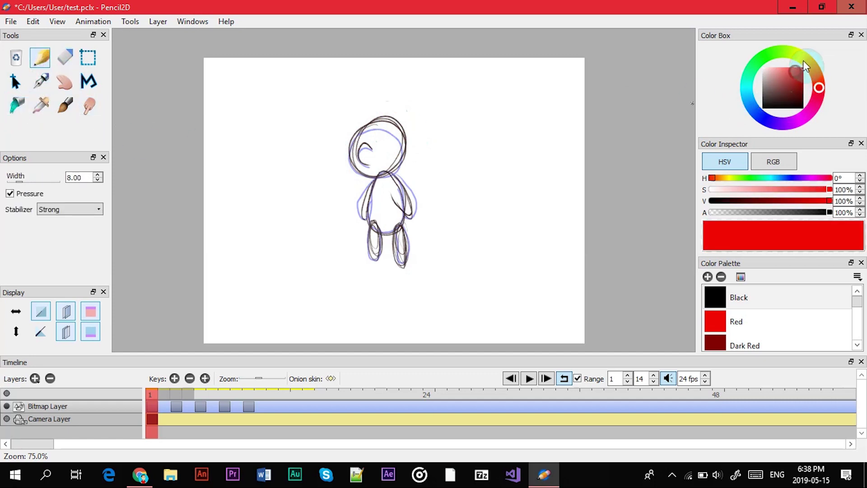
mouse_move(267, 169)
left_mouse_down()
mouse_move(300, 197)
mouse_move(312, 178)
left_mouse_up()
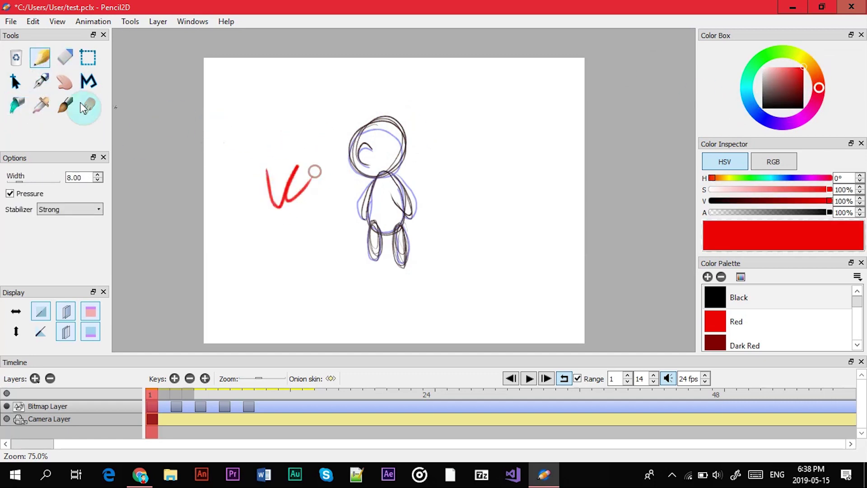
left_click(36, 110)
left_click(294, 171)
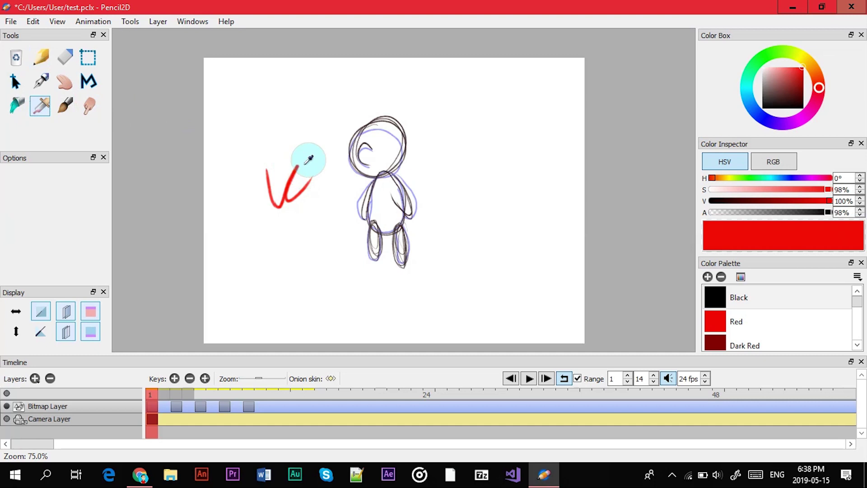
Step: Shift the hue to green, draw a green wavy stroke, then re-sample the red
left_click(748, 77)
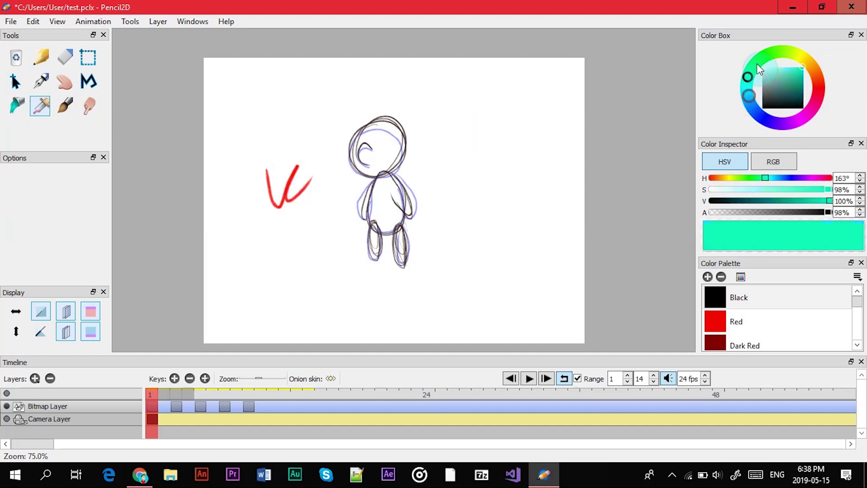
left_click(755, 63)
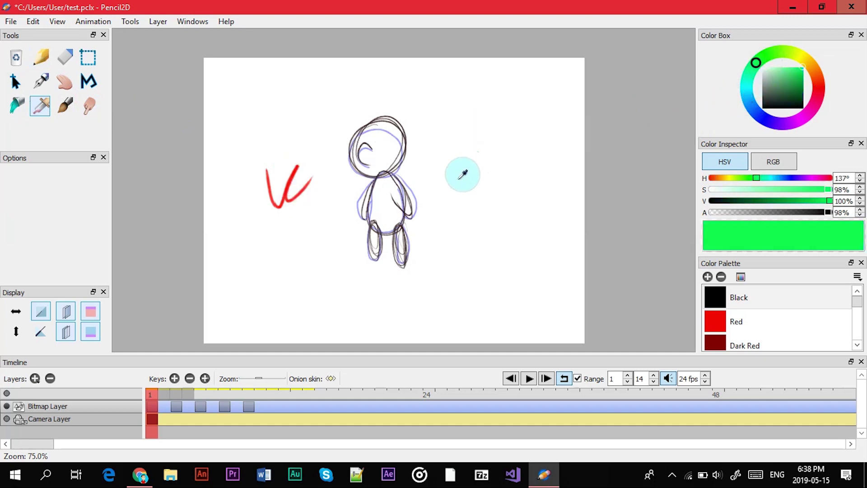
key("n")
mouse_move(458, 189)
left_mouse_down()
mouse_move(494, 170)
mouse_move(499, 204)
mouse_move(537, 166)
left_mouse_up()
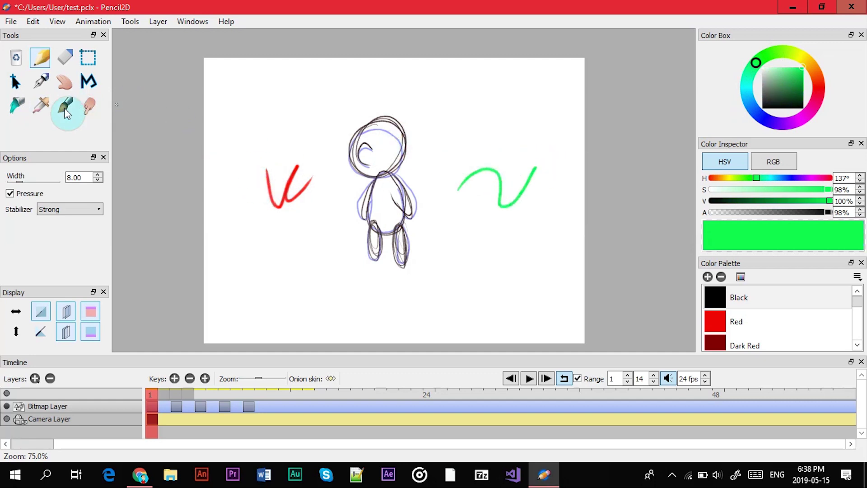
left_click(41, 107)
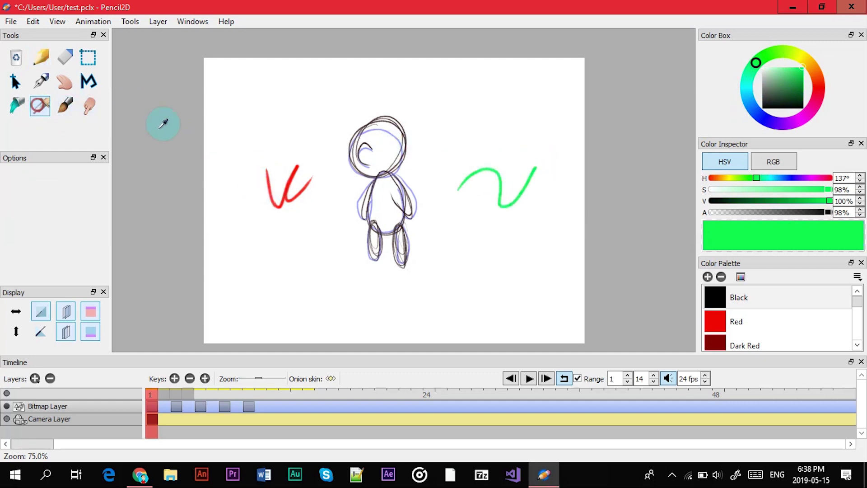
left_click(268, 185)
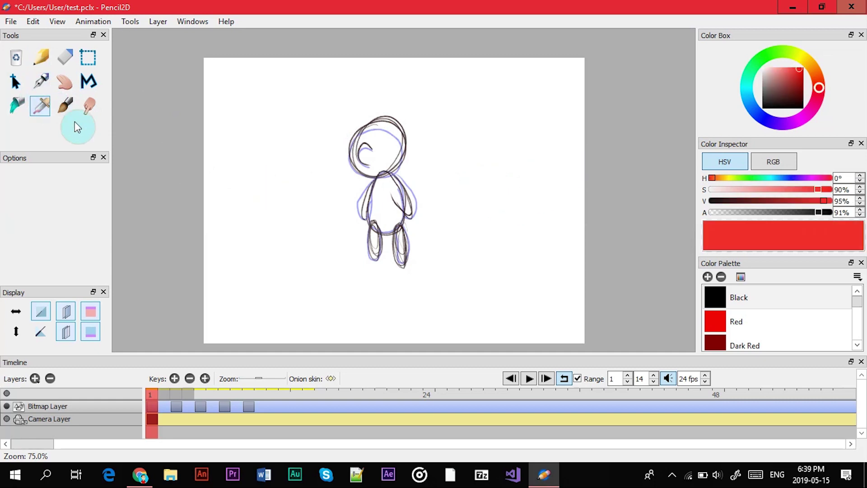
Step: Paint red Brush strokes beside the figure and undo them all
left_click(64, 106)
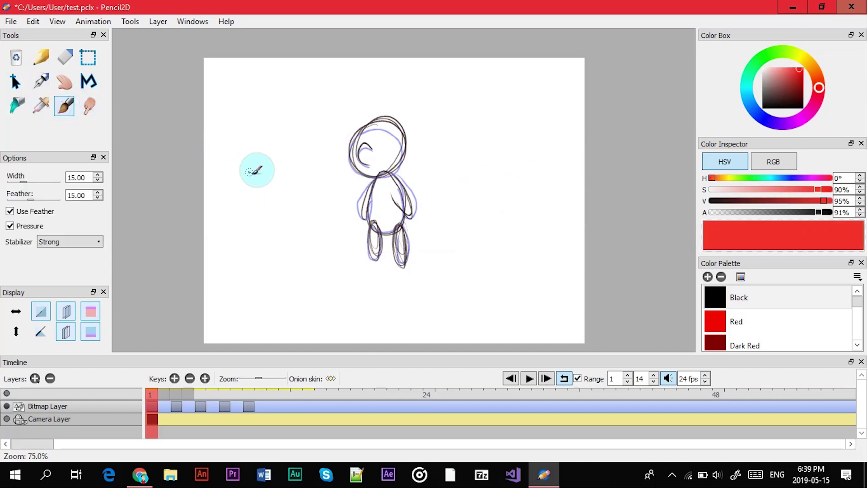
mouse_move(250, 176)
left_mouse_down()
mouse_move(290, 223)
mouse_move(263, 236)
left_mouse_up()
mouse_move(305, 184)
left_mouse_down()
mouse_move(325, 271)
mouse_move(355, 96)
left_mouse_up()
key("ctrl+z")
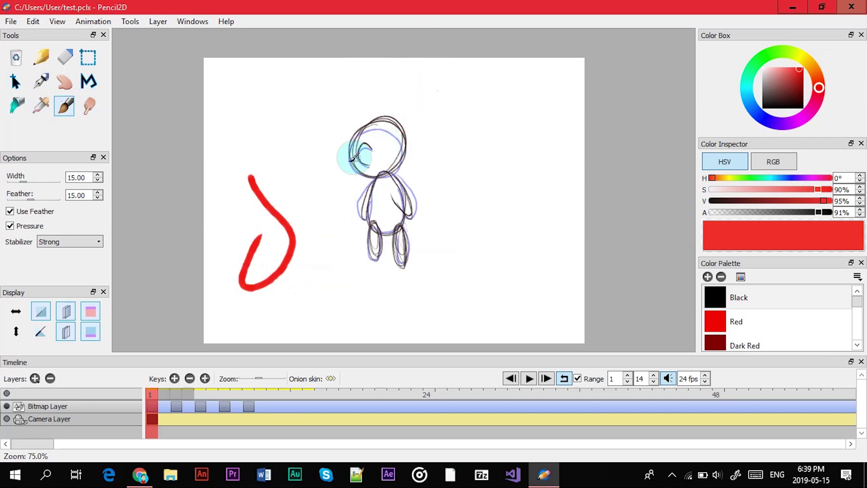
key("ctrl+z")
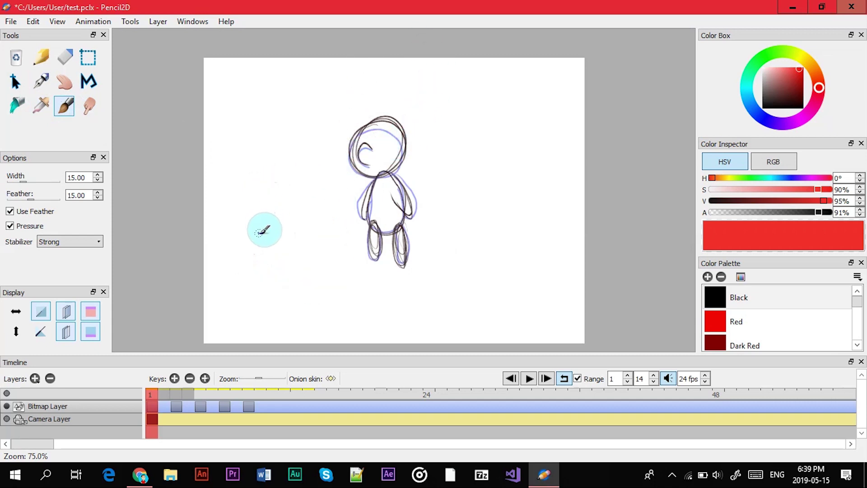
mouse_move(257, 234)
left_mouse_down()
mouse_move(267, 255)
mouse_move(357, 282)
mouse_move(432, 271)
mouse_move(486, 234)
left_mouse_up()
key("ctrl+z")
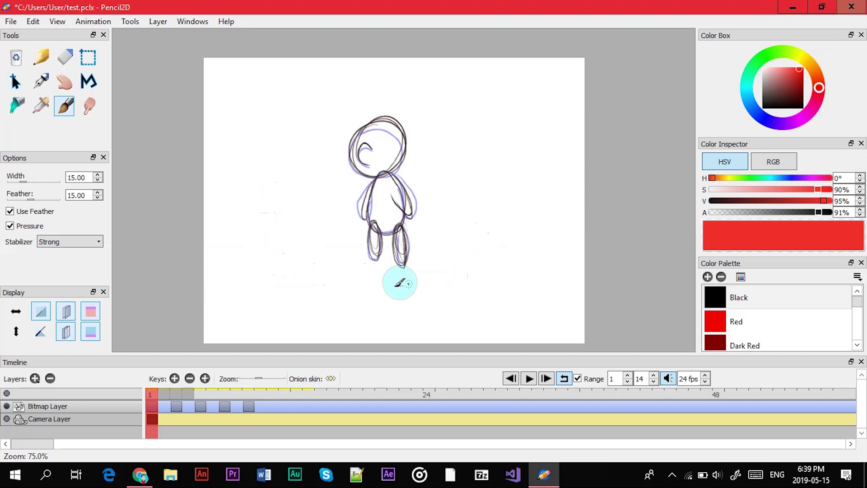
Step: Select the Smudge tool and set the current colour to black
left_click(89, 106)
left_click(294, 123, "alt")
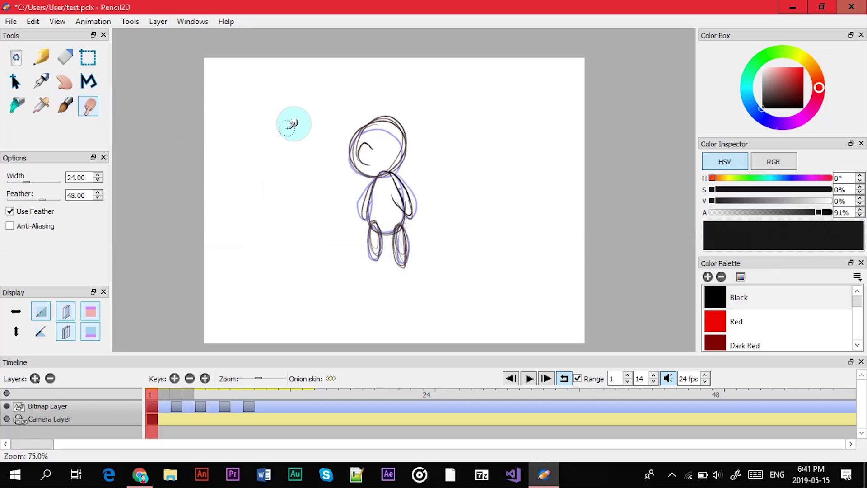
left_click(154, 126)
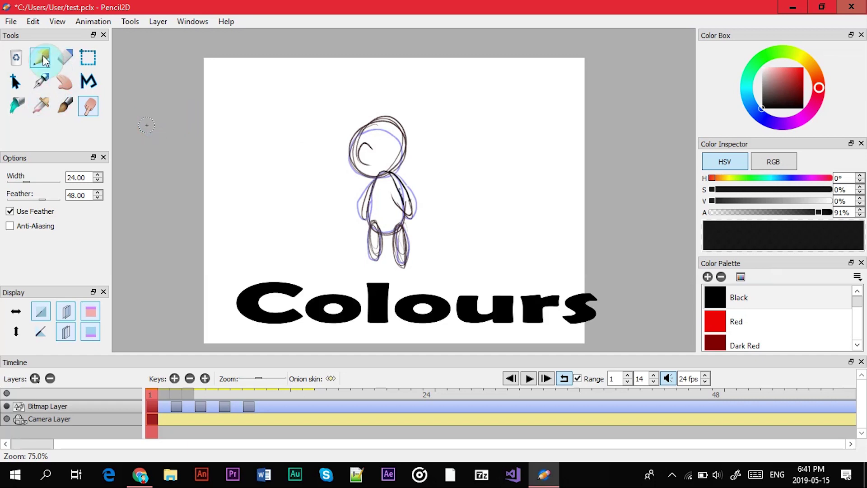
Step: Add a new bitmap layer, accept its default properties, and select Bitmap Layer 2
left_click(66, 102)
left_click(84, 411)
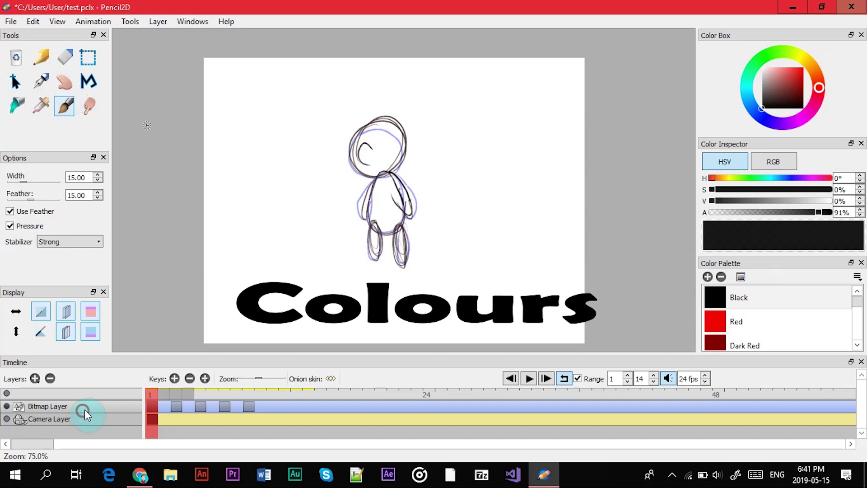
left_click(40, 382)
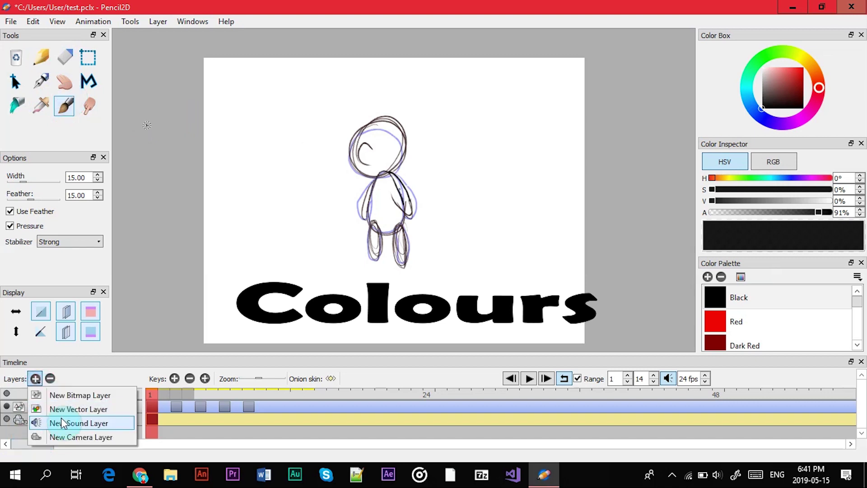
left_click(80, 395)
left_click(415, 248)
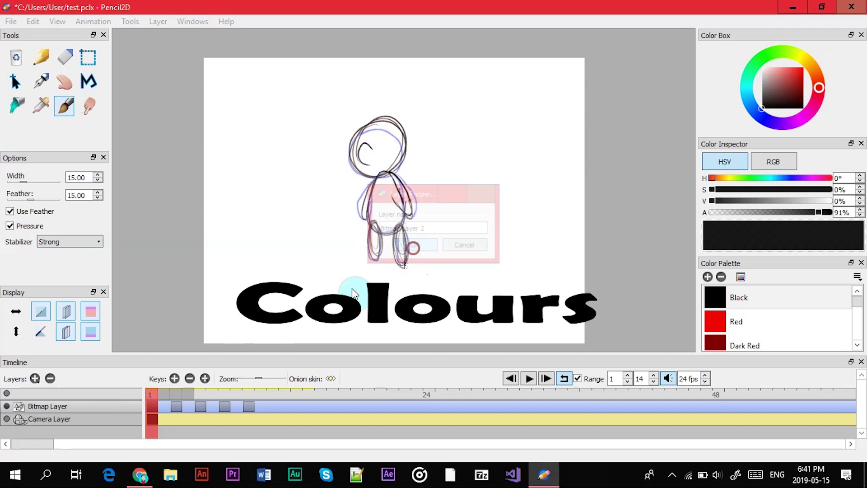
left_click(97, 407)
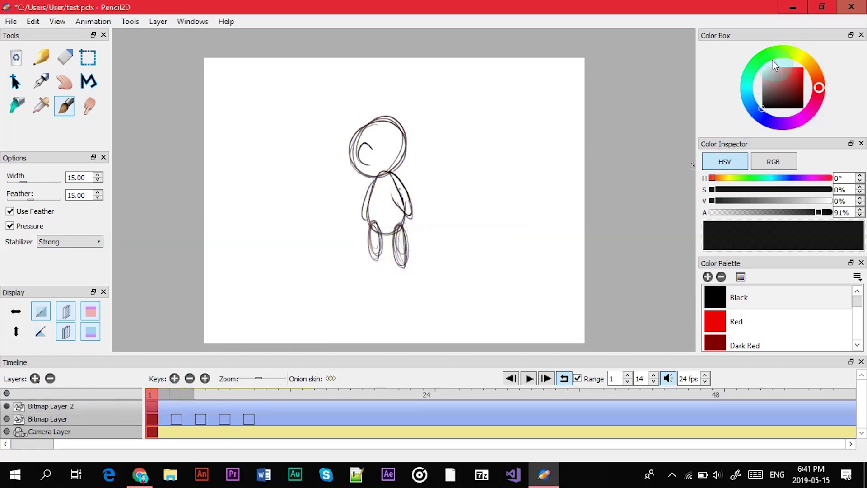
Step: Experiment with hue, darkness and RGB values, raising blue to 107, in the colour panels
mouse_move(805, 71)
left_mouse_down()
mouse_move(779, 51)
mouse_move(761, 126)
mouse_move(827, 120)
left_mouse_up()
mouse_move(827, 82)
left_mouse_down()
mouse_move(780, 54)
mouse_move(749, 82)
mouse_move(780, 137)
left_mouse_up()
mouse_move(773, 104)
left_mouse_down()
mouse_move(795, 75)
mouse_move(777, 102)
mouse_move(770, 74)
mouse_move(792, 71)
mouse_move(788, 107)
mouse_move(765, 110)
mouse_move(805, 71)
mouse_move(758, 67)
mouse_move(781, 100)
mouse_move(801, 109)
mouse_move(770, 91)
mouse_move(781, 83)
left_mouse_up()
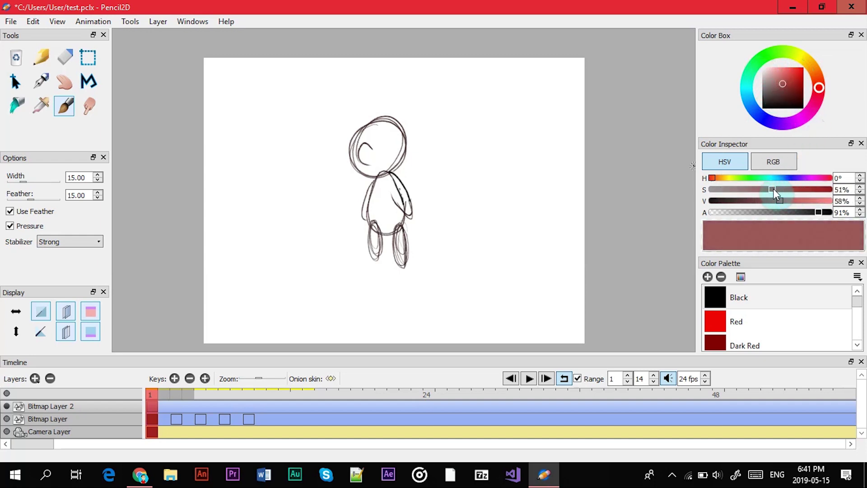
mouse_move(773, 188)
left_mouse_down()
mouse_move(756, 191)
mouse_move(778, 190)
left_mouse_up()
left_click(774, 161)
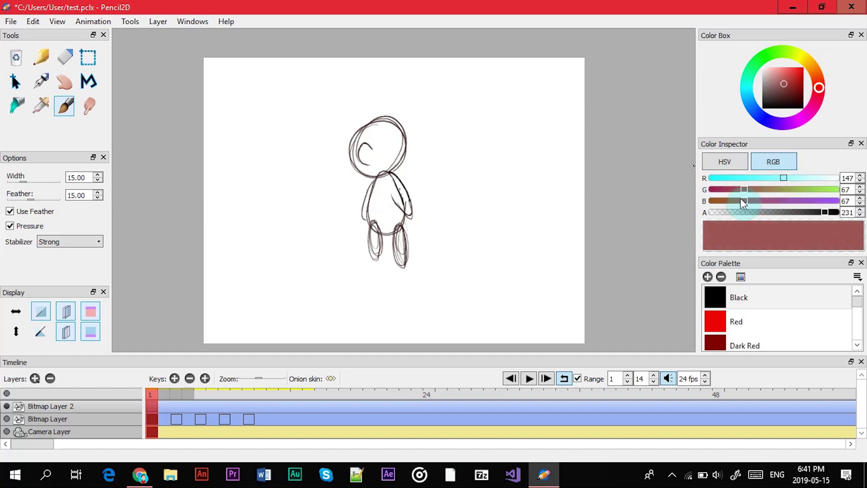
mouse_move(740, 199)
left_mouse_down()
mouse_move(801, 199)
mouse_move(811, 177)
mouse_move(824, 187)
left_mouse_up()
mouse_move(748, 199)
left_mouse_down()
mouse_move(814, 200)
mouse_move(753, 199)
left_mouse_up()
Step: Back in HSV, push the colour to bright cyan: H 173°, S 98%, V 98%
left_click(725, 161)
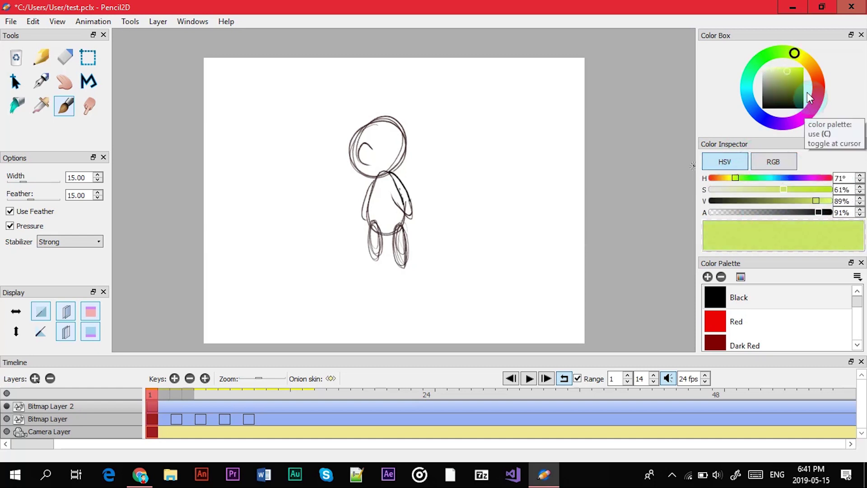
left_click(801, 74)
left_click_drag(801, 74, 803, 67)
left_click(747, 75)
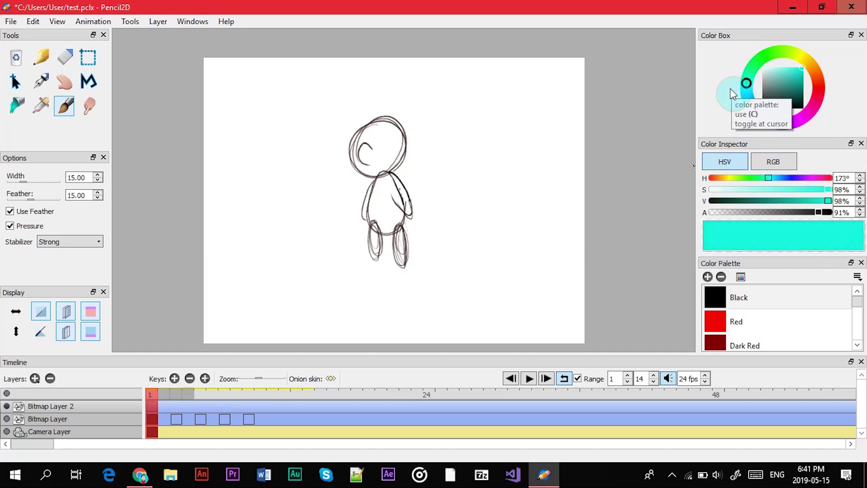
mouse_move(857, 300)
left_mouse_down()
mouse_move(858, 342)
mouse_move(858, 299)
left_mouse_up()
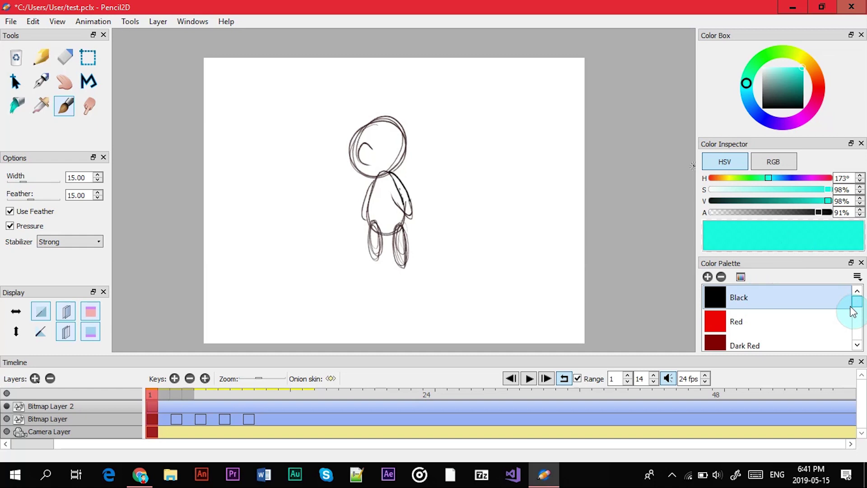
Step: Paint an orange zig-zag right of the figure and a green wave below it, adding a palette swatch
scroll(855, 300, "down", 3)
left_click(826, 306)
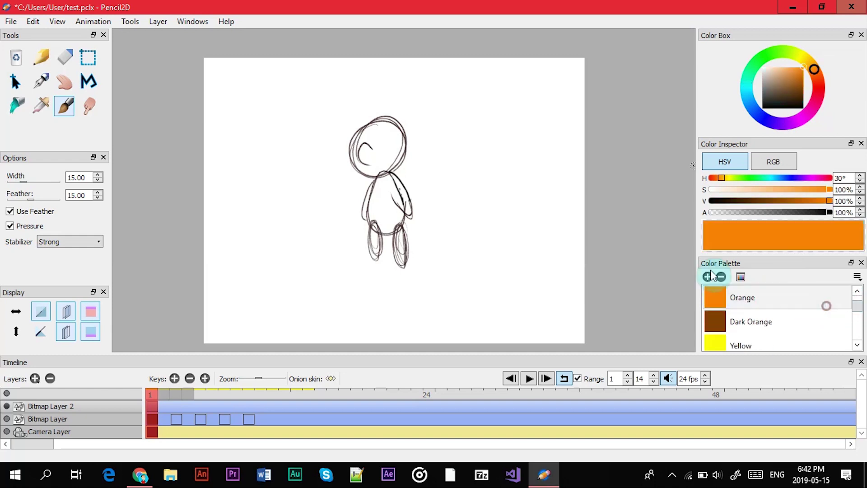
mouse_move(502, 198)
left_mouse_down()
mouse_move(519, 228)
mouse_move(551, 247)
left_mouse_up()
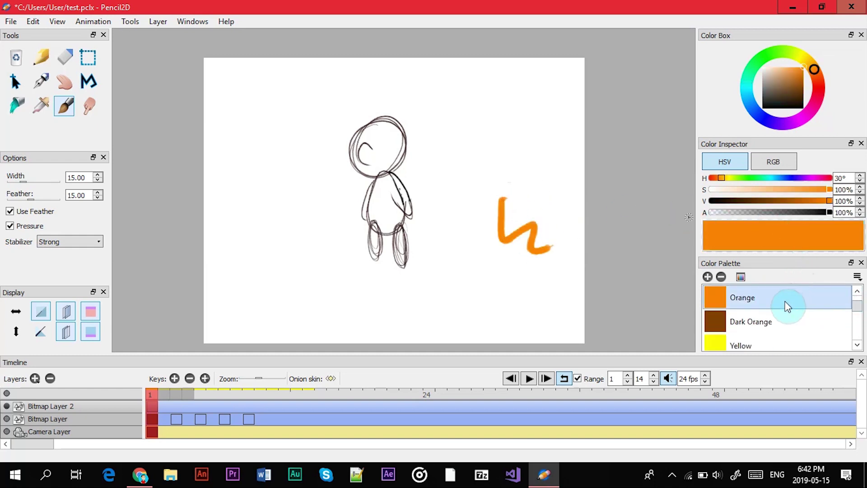
left_click_drag(856, 305, 831, 125)
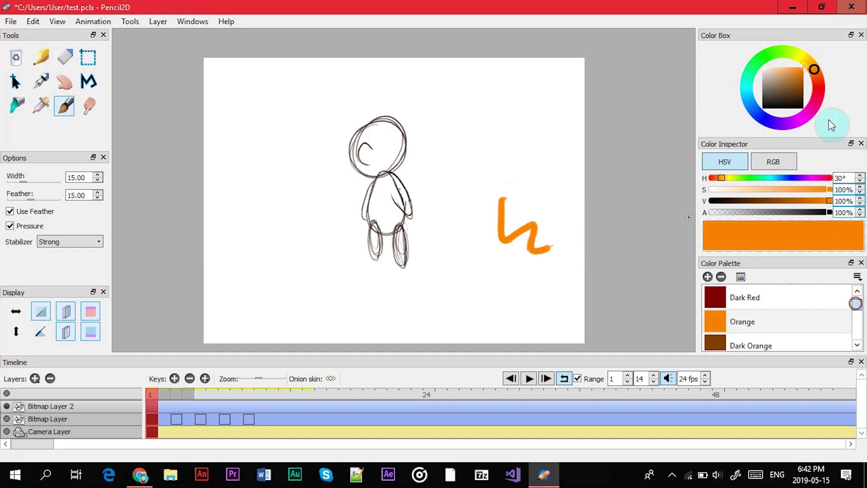
left_click_drag(819, 85, 754, 65)
left_click(708, 277)
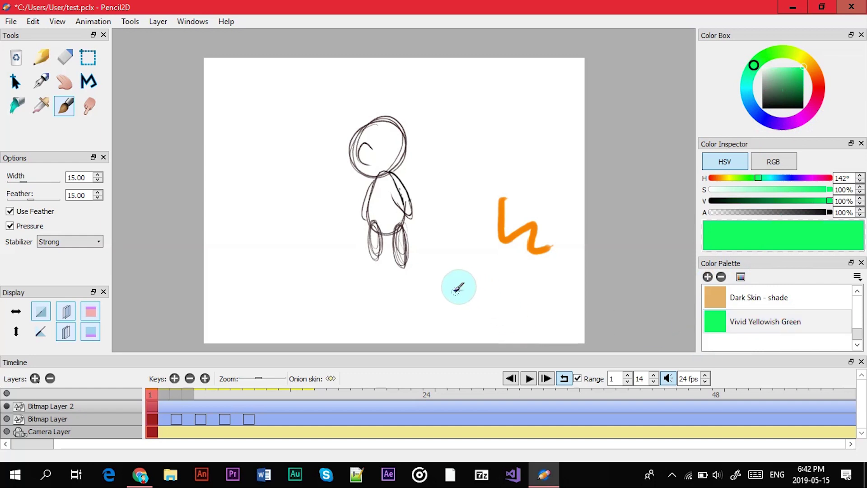
mouse_move(450, 290)
left_mouse_down()
mouse_move(474, 278)
mouse_move(559, 273)
left_mouse_up()
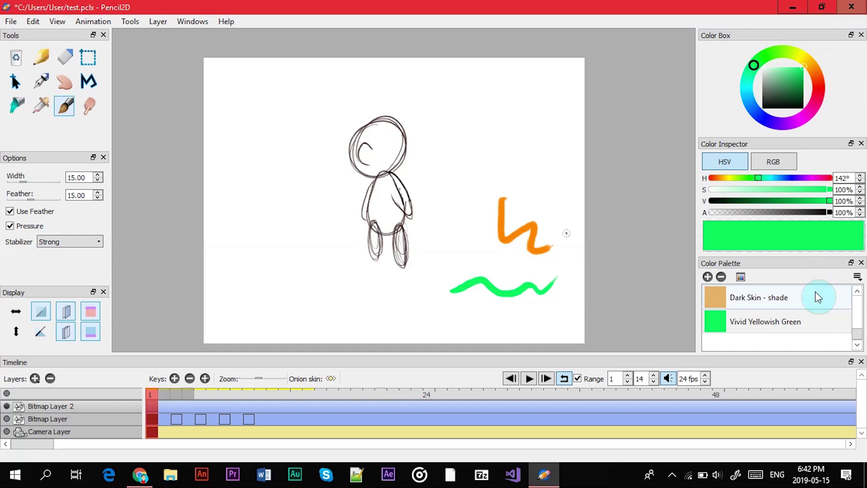
Step: Switch the Color Palette to Grid Mode with small swatches
mouse_move(856, 335)
left_mouse_down()
mouse_move(857, 310)
mouse_move(858, 345)
left_mouse_up()
left_click(857, 276)
left_click(840, 286)
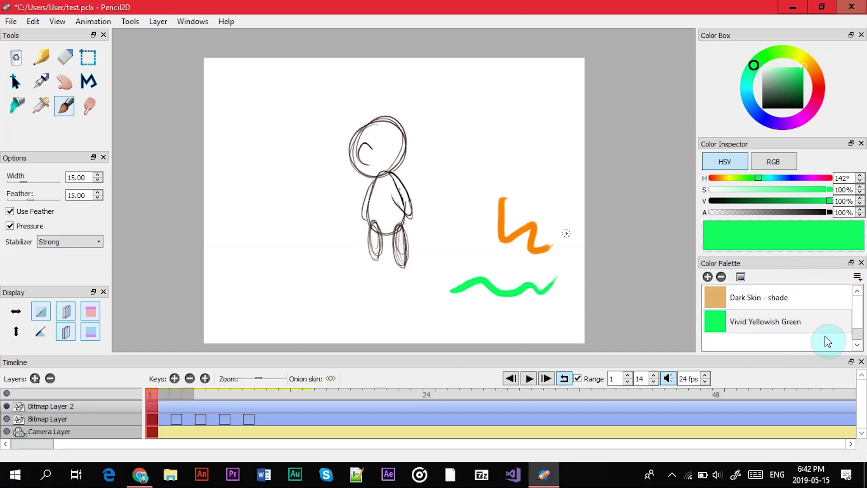
left_click(857, 277)
left_click(851, 306)
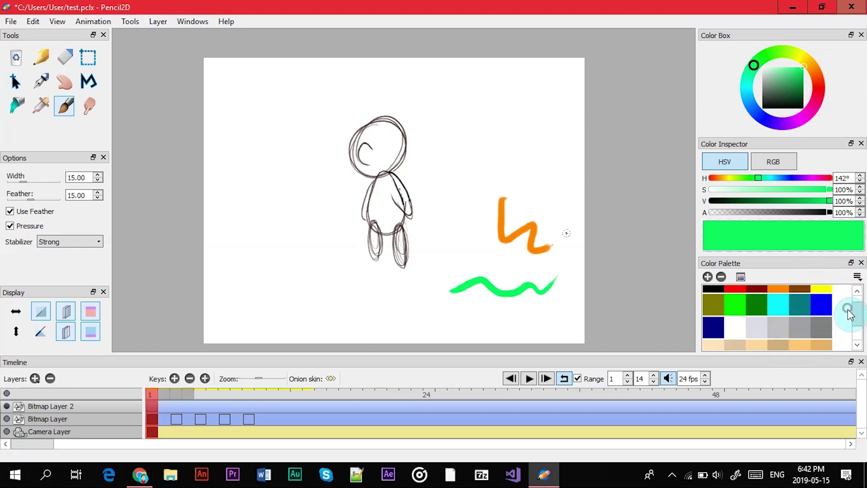
scroll(860, 316, "up", 2)
scroll(860, 321, "down", 2)
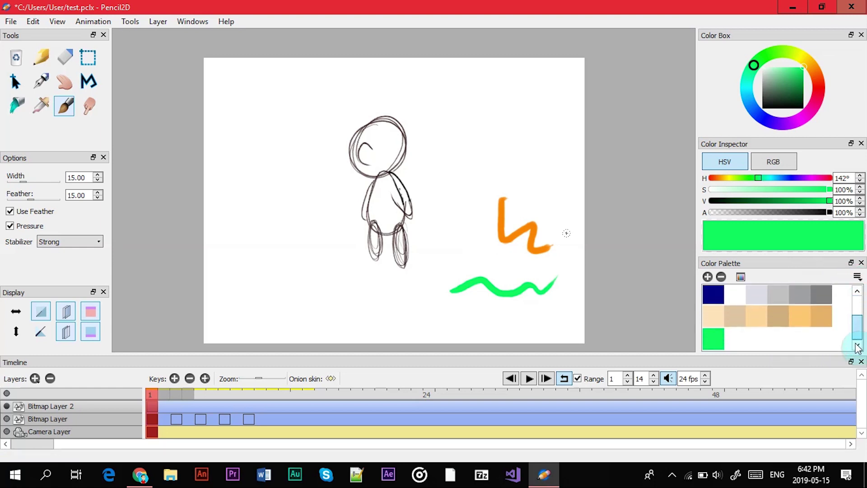
scroll(860, 321, "up", 2)
left_click(857, 276)
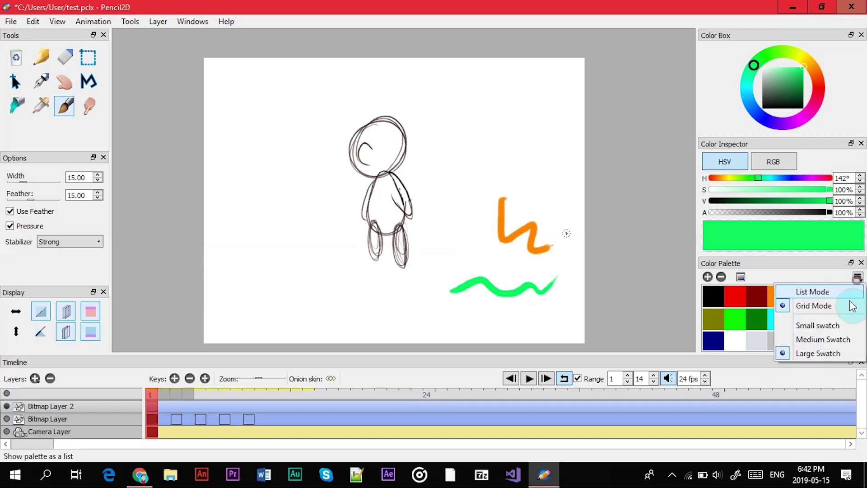
left_click(842, 326)
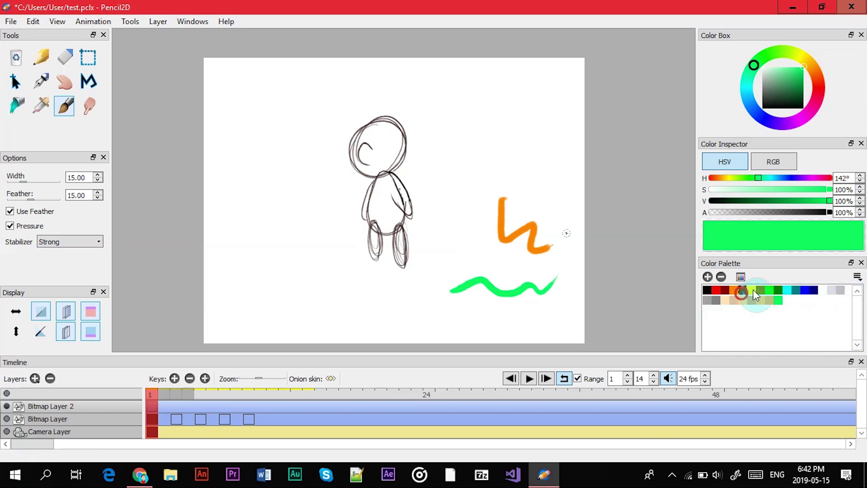
Step: Make navy blue the current colour from the palette swatches
left_click(795, 290)
left_click(812, 291)
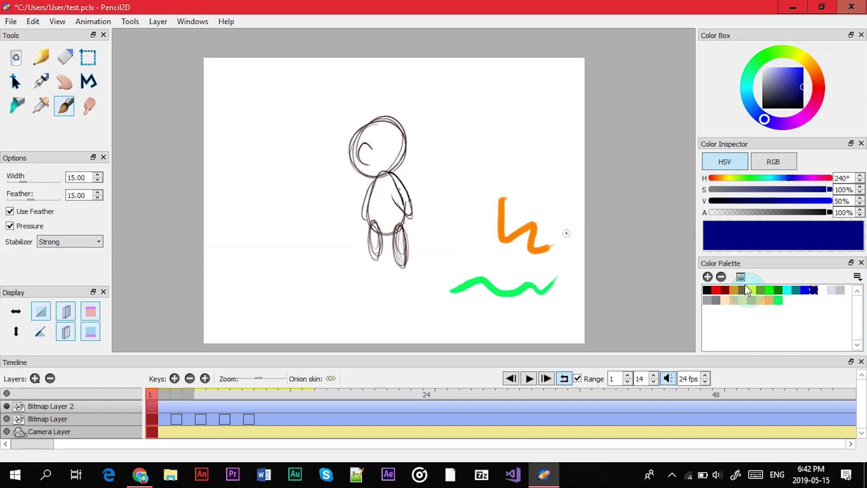
left_click(858, 276)
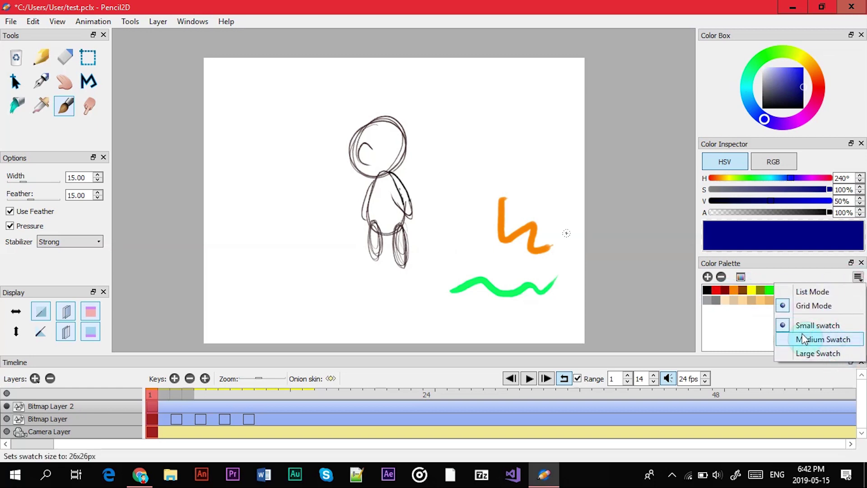
left_click(762, 319)
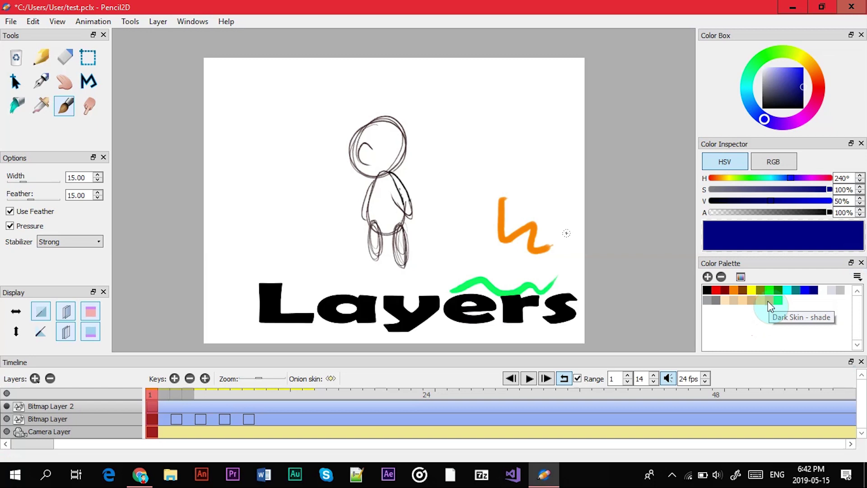
Step: Undo the orange and green test strokes, leaving only the figure
double_click(87, 405)
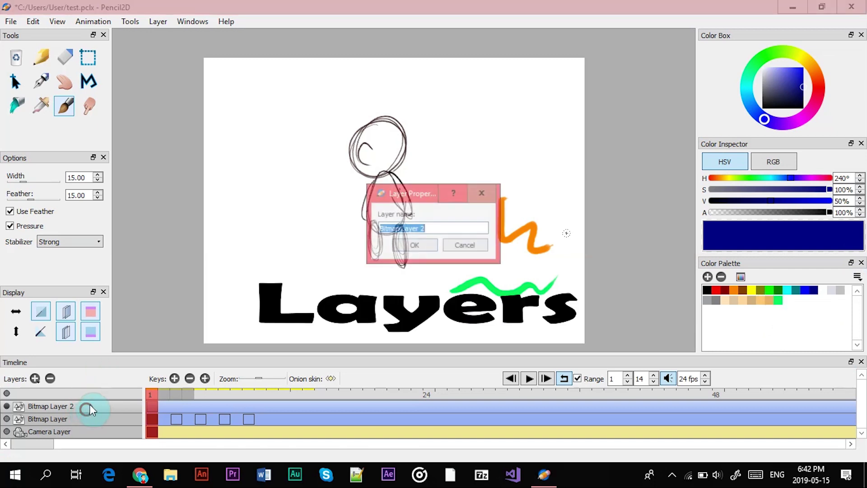
left_click(465, 245)
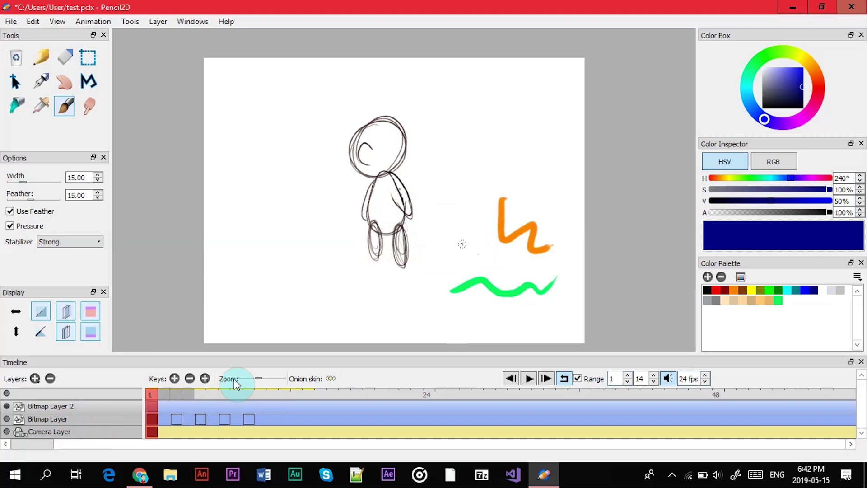
key("ctrl+z")
key("ctrl+z")
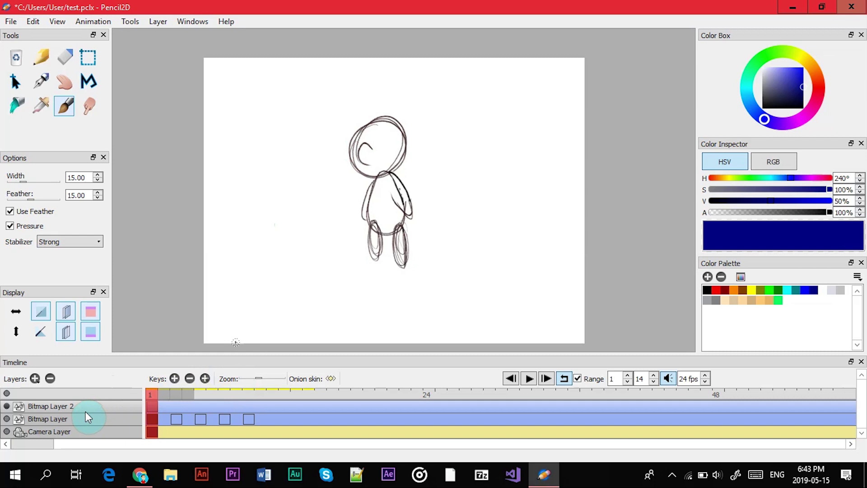
Step: Move Bitmap Layer above Bitmap Layer 2 and rename it 'sketch'
mouse_move(94, 410)
left_mouse_down()
mouse_move(93, 423)
mouse_move(94, 416)
left_mouse_up()
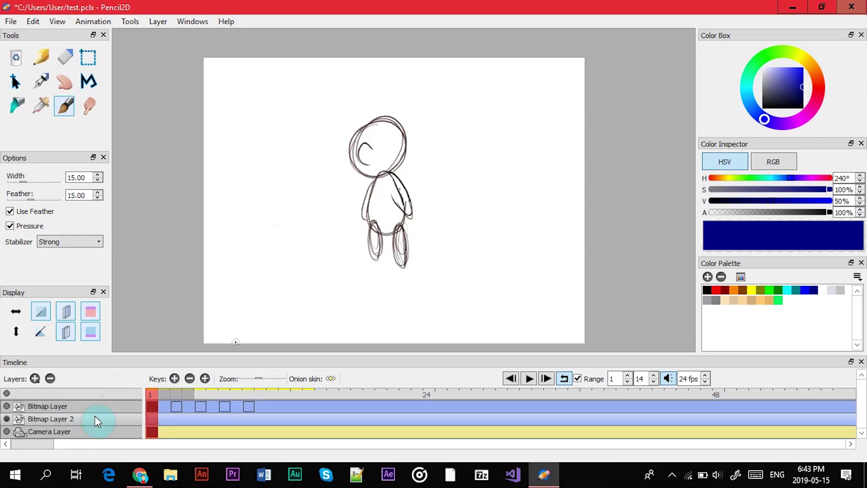
left_click(64, 406)
double_click(63, 407)
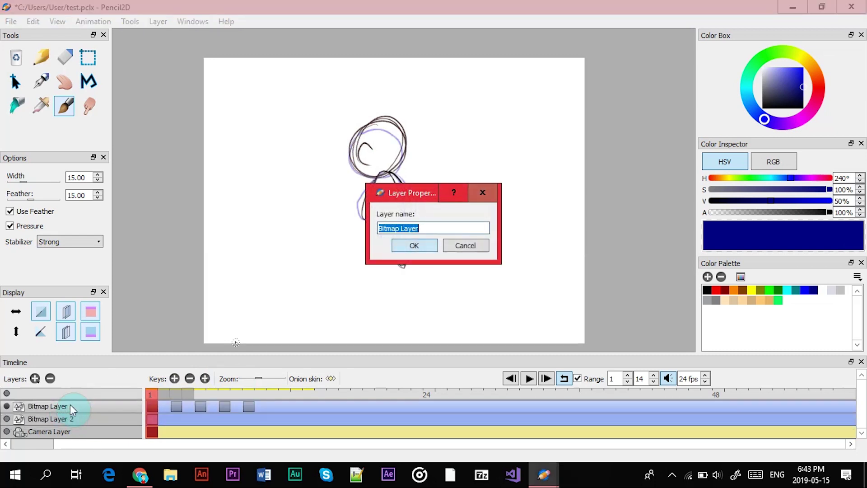
type("sketch")
key("Return")
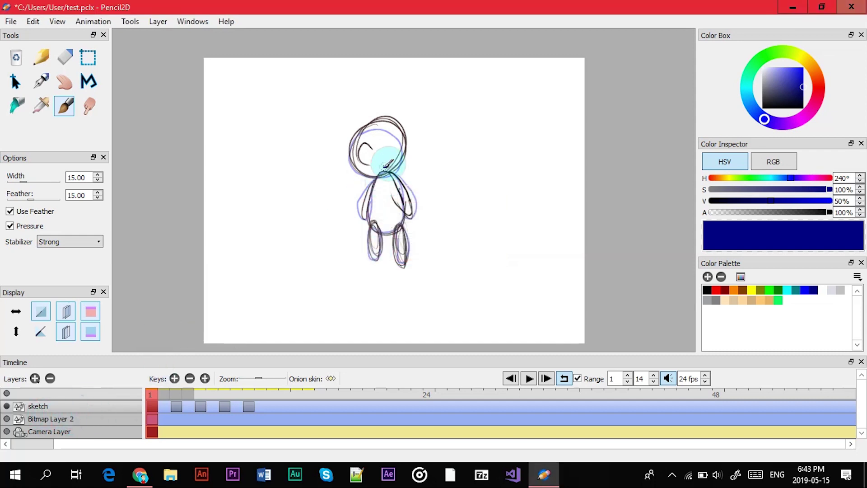
Step: Rename Bitmap Layer 2 to 'background'
left_click(66, 421)
double_click(65, 419)
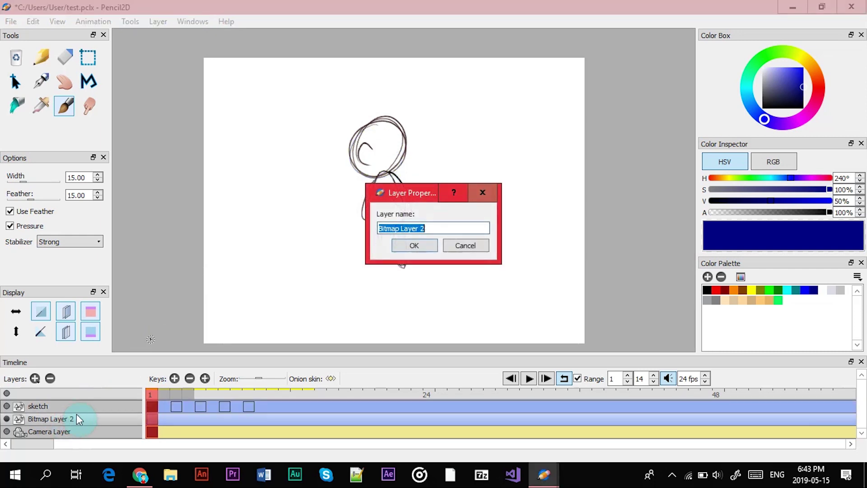
type("background")
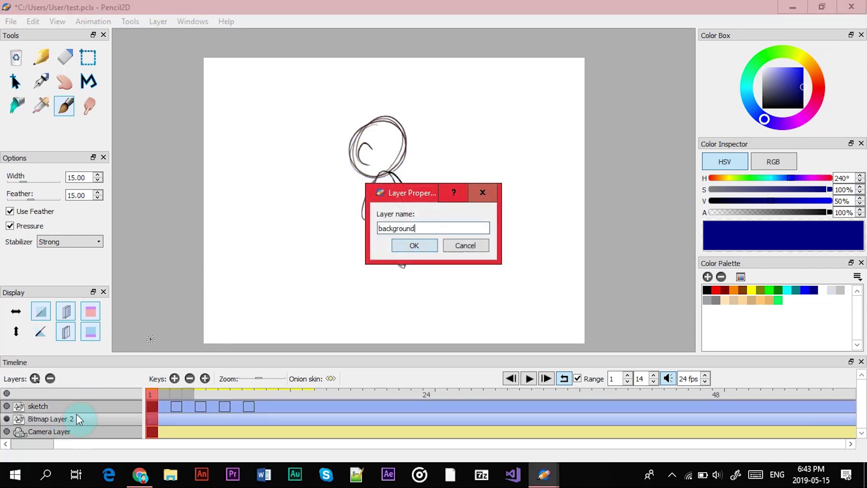
key("Return")
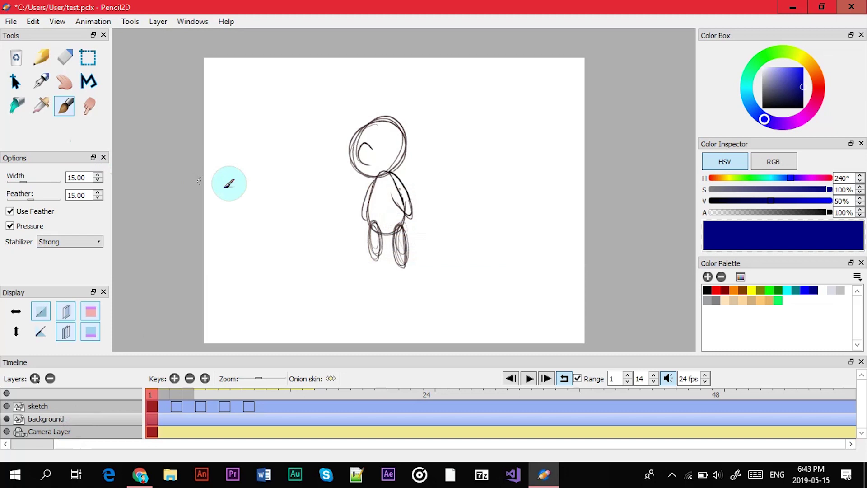
Step: Paint two navy strokes across the figure and undo them
left_click_drag(279, 219, 482, 219)
left_click_drag(309, 239, 488, 198)
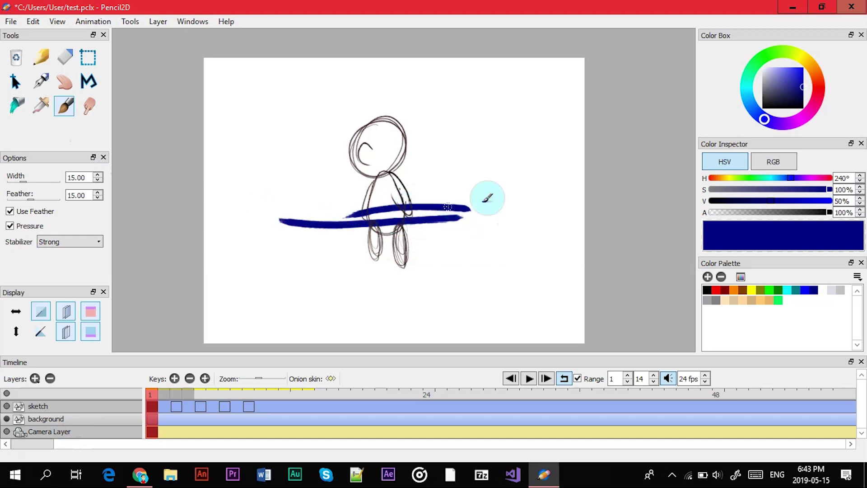
key("ctrl+z")
key("ctrl+z")
Step: Switch to pale teal, paint a trial stroke, reorder the layers, then delete the stroke
left_click_drag(783, 115, 781, 72)
mouse_move(309, 232)
left_mouse_down()
mouse_move(456, 219)
mouse_move(348, 194)
mouse_move(433, 157)
mouse_move(440, 124)
mouse_move(425, 107)
left_mouse_up()
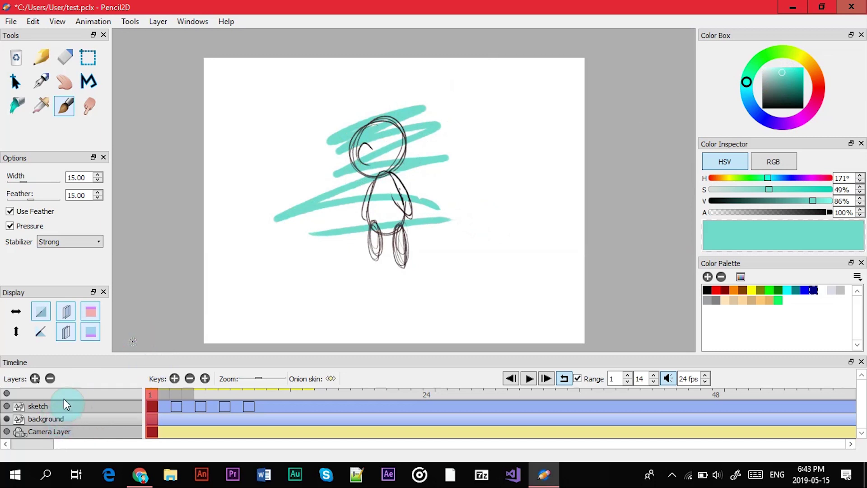
left_click(77, 407)
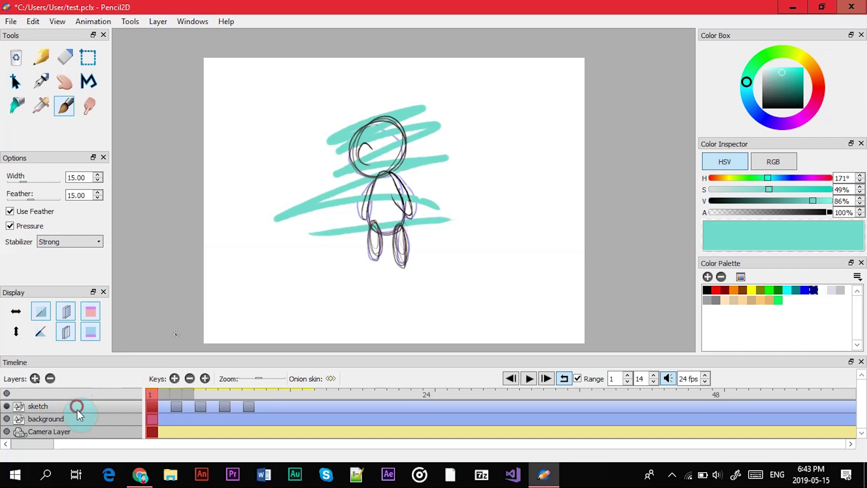
mouse_move(77, 409)
left_mouse_down()
mouse_move(75, 424)
mouse_move(66, 399)
mouse_move(60, 409)
left_mouse_up()
key("Delete")
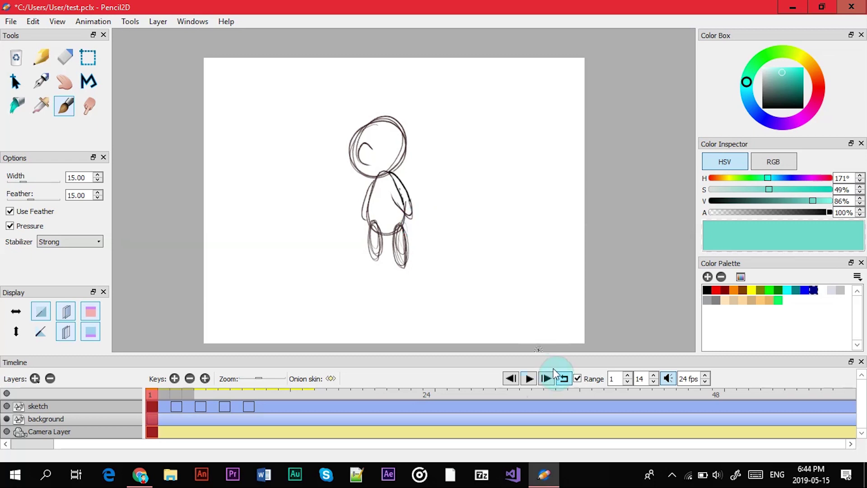
Step: Play the animation in a loop, then extend the playback range end to frame 15
left_click(529, 378)
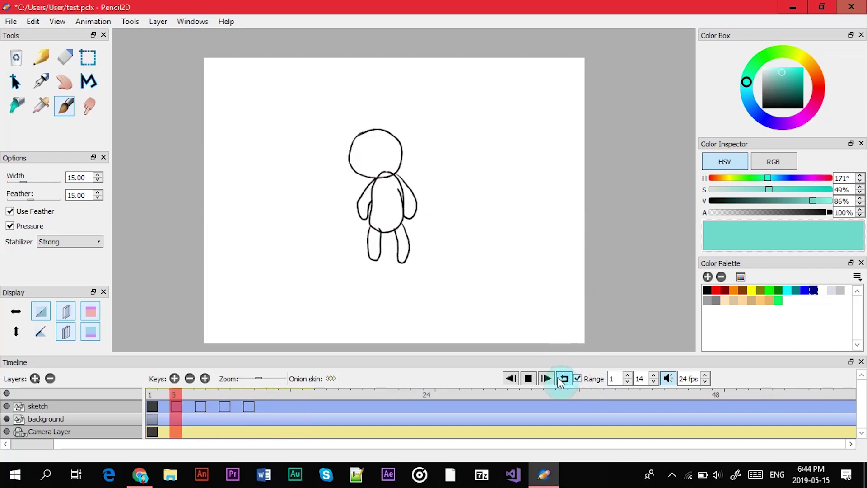
key("Return")
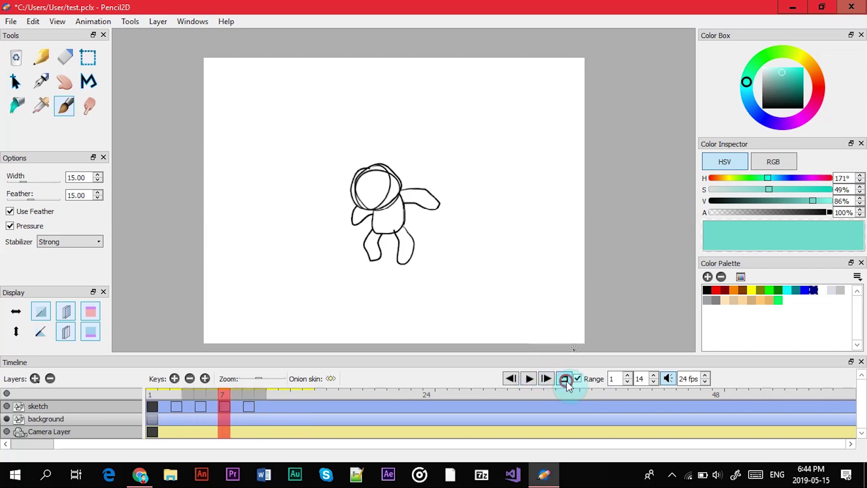
left_click(529, 379)
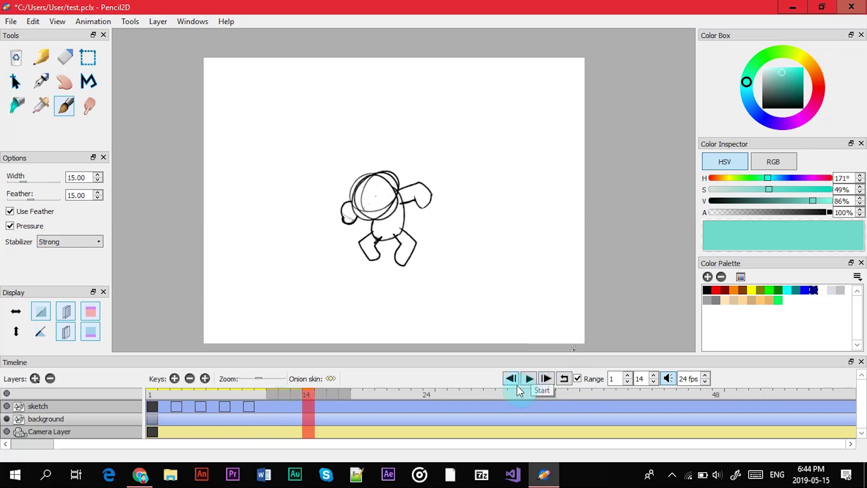
left_click(530, 379)
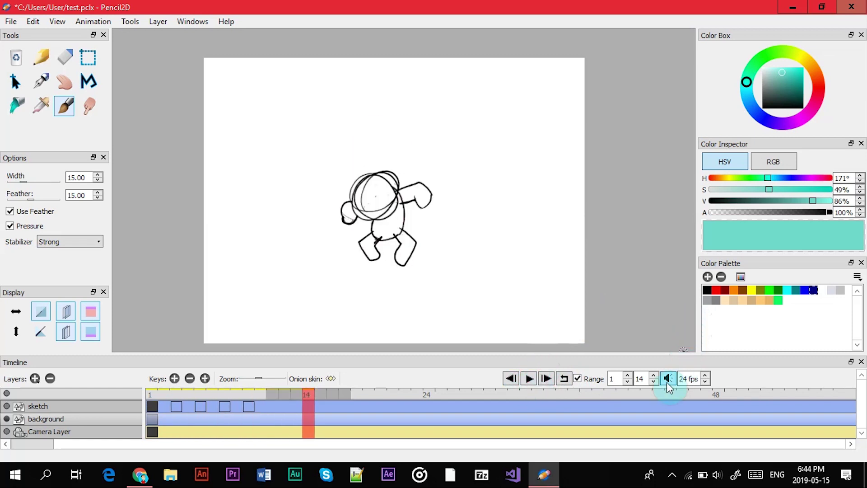
left_click(653, 375)
left_click(653, 375)
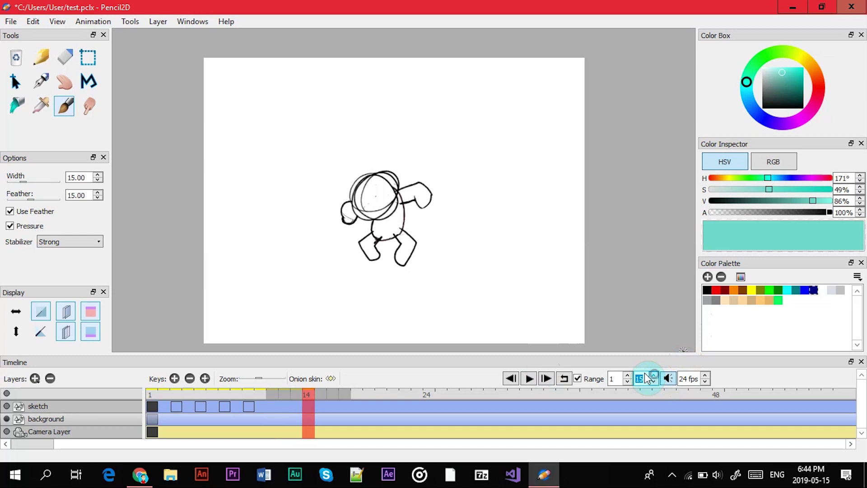
left_click(615, 379)
Step: Lower the frame rate from 24 to 22 fps, then raise it back to 24 fps
left_click(638, 379)
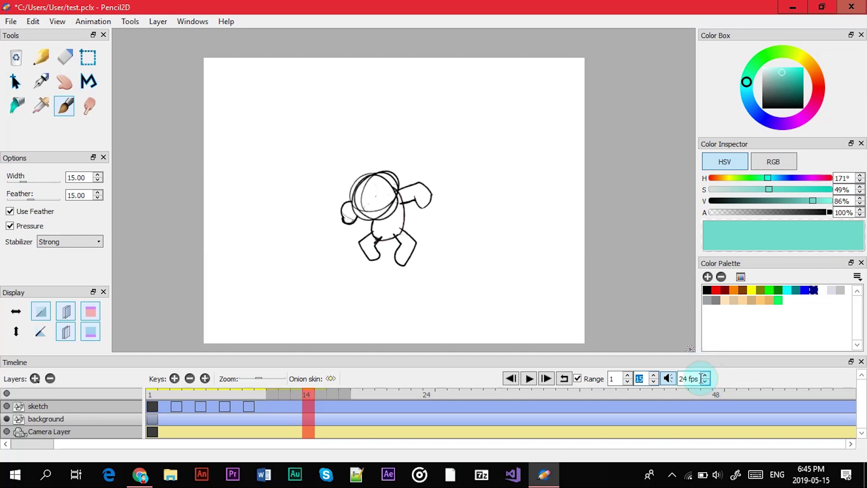
left_click_drag(697, 378, 678, 382)
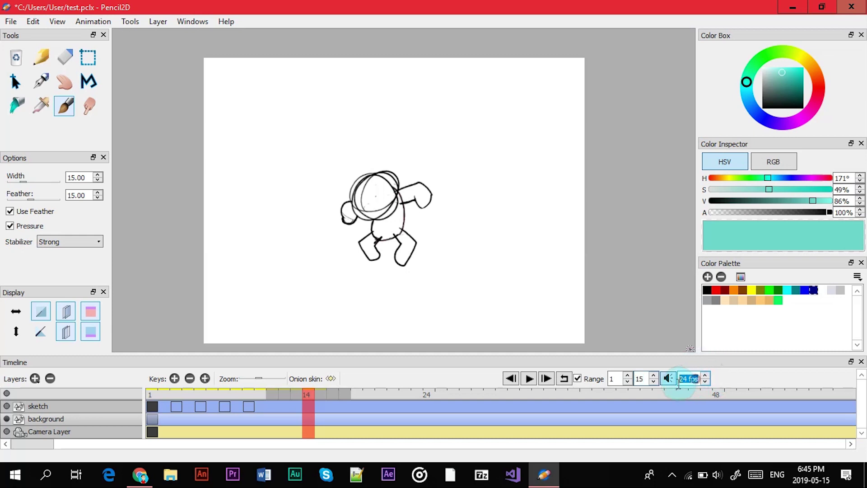
left_click(705, 382)
left_click(705, 382)
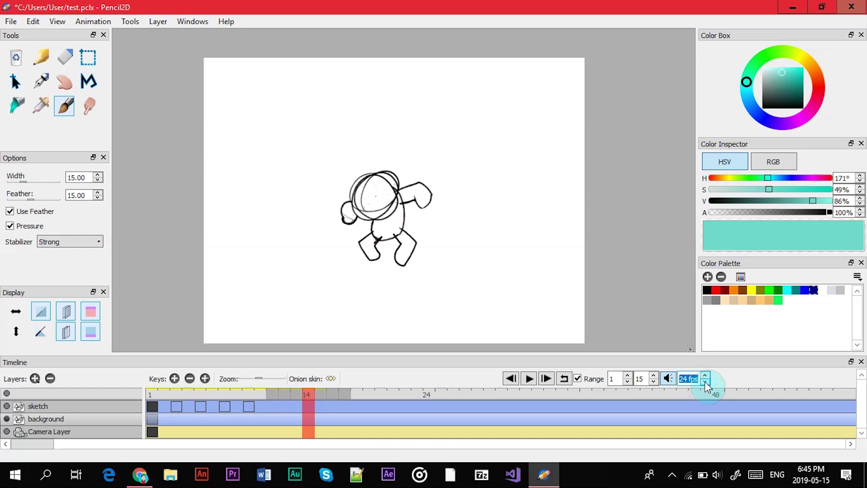
left_click(705, 375)
left_click(706, 375)
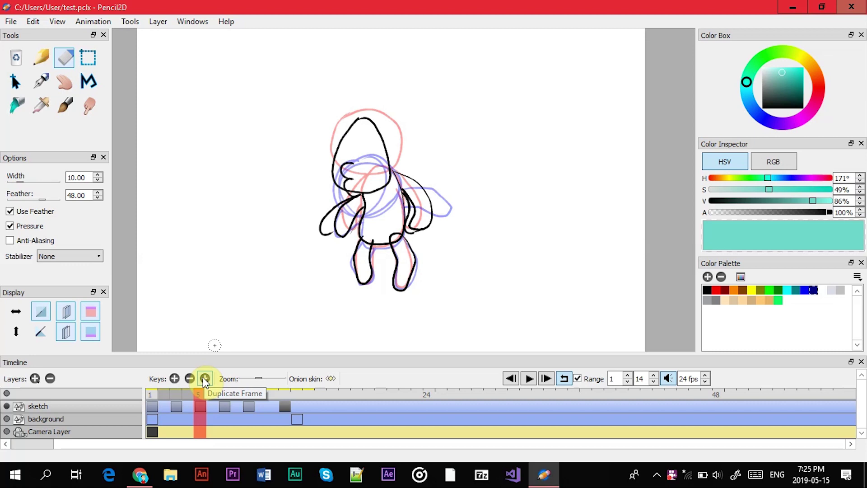
Step: Turn the previous and next onion skins off, then back on
left_click(41, 311)
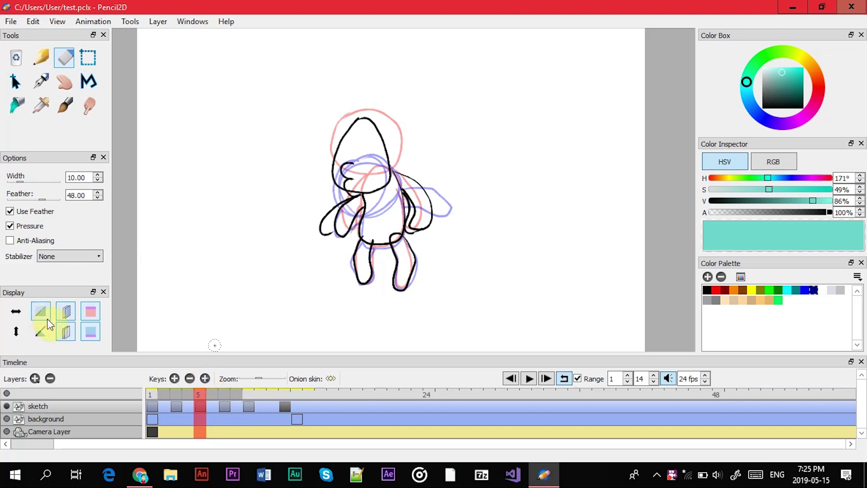
left_click(66, 311)
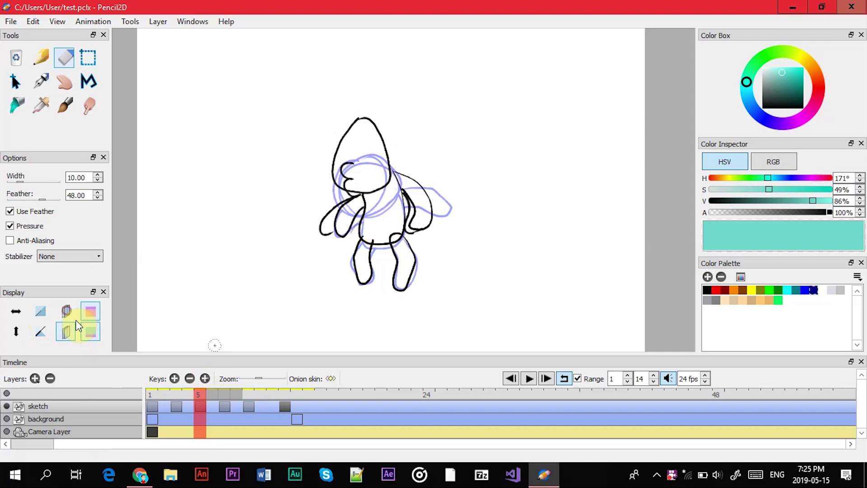
left_click(66, 330)
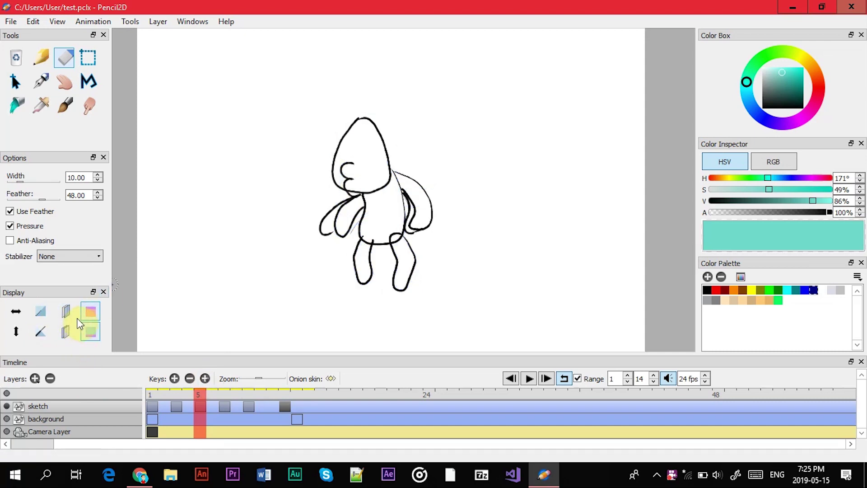
left_click(66, 311)
left_click(66, 329)
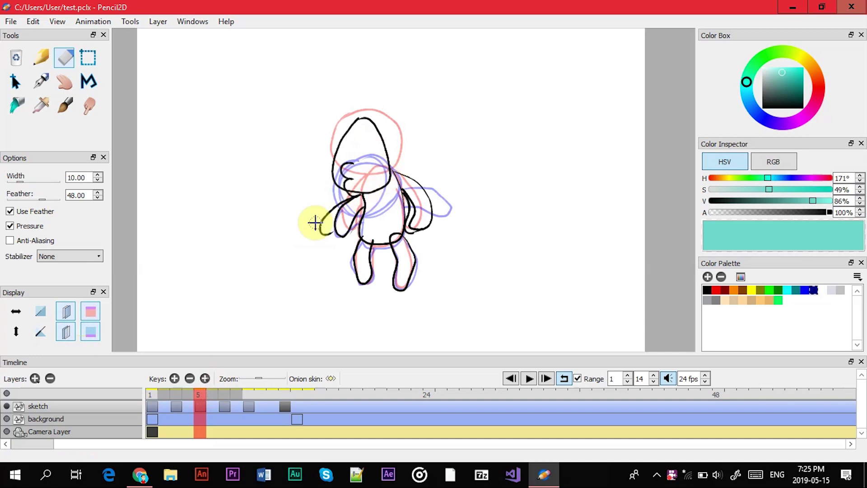
Step: Switch the onion skins to grey and view them at frames 3 and 9
left_click(90, 311)
left_click(95, 335)
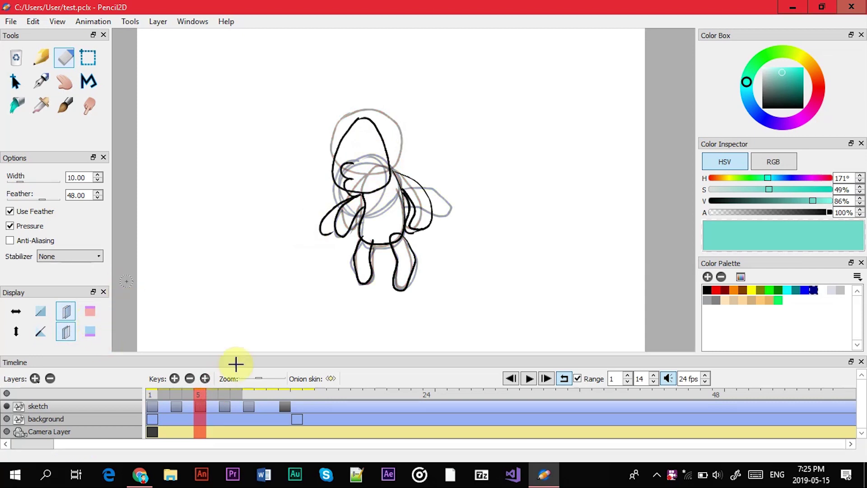
left_click_drag(198, 397, 174, 405)
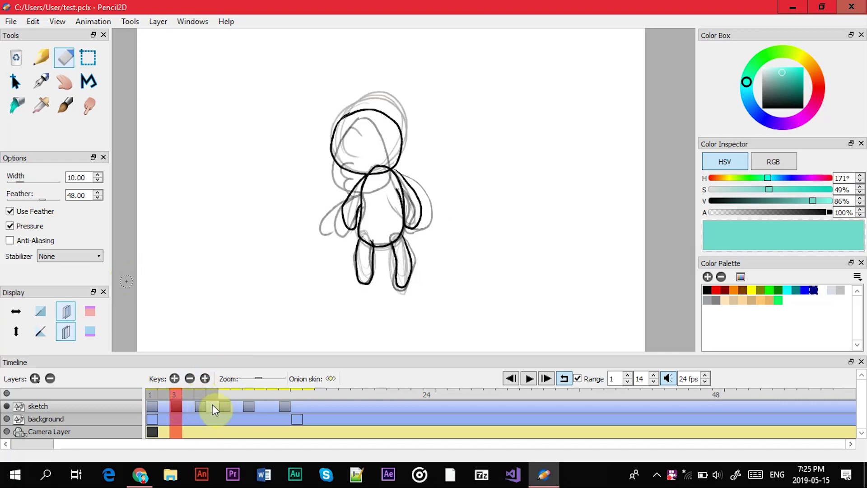
left_click(251, 395)
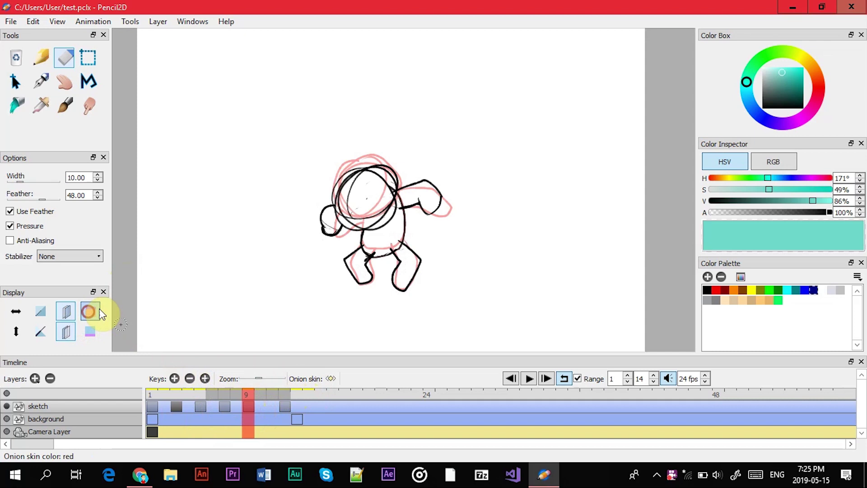
Step: Restore the red and blue onion skin tints and compare frames 12, 9 and 7
left_click(90, 332)
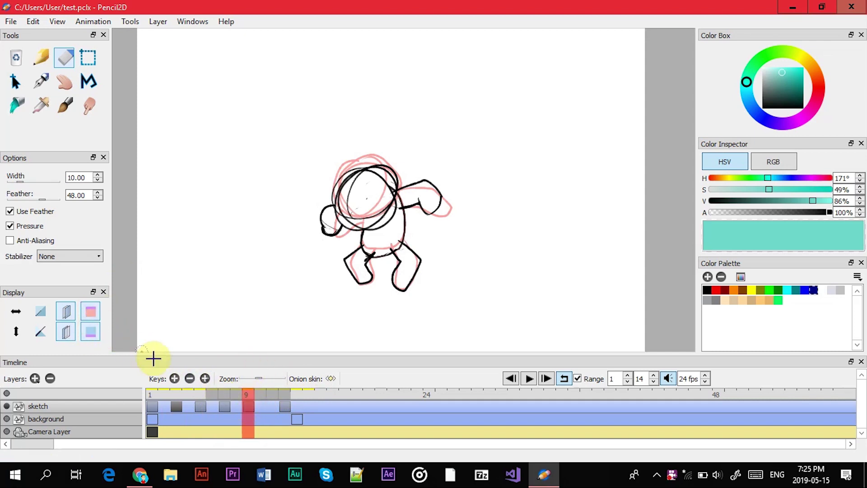
left_click(285, 394)
left_click(250, 392)
left_click(284, 393)
left_click_drag(281, 394, 224, 394)
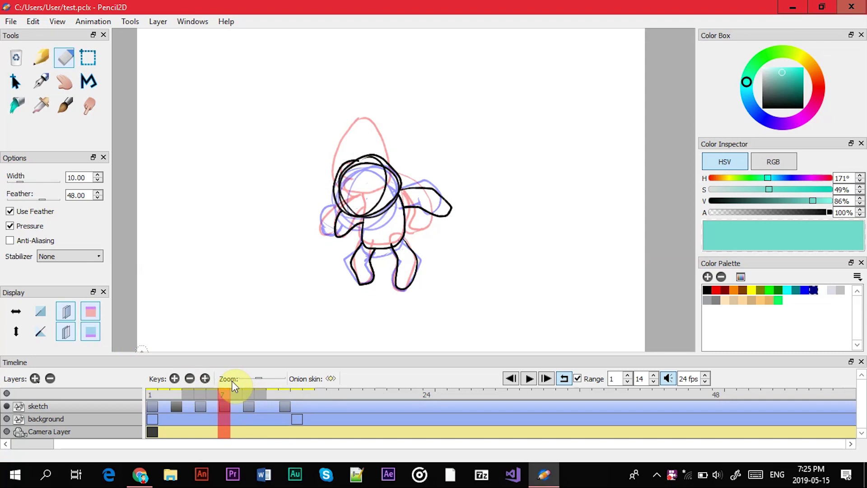
Step: Hide the next-frame onion skin and step through frames 1, 3, 5, 6 and 7
left_click_drag(209, 394, 154, 399)
left_click(65, 332)
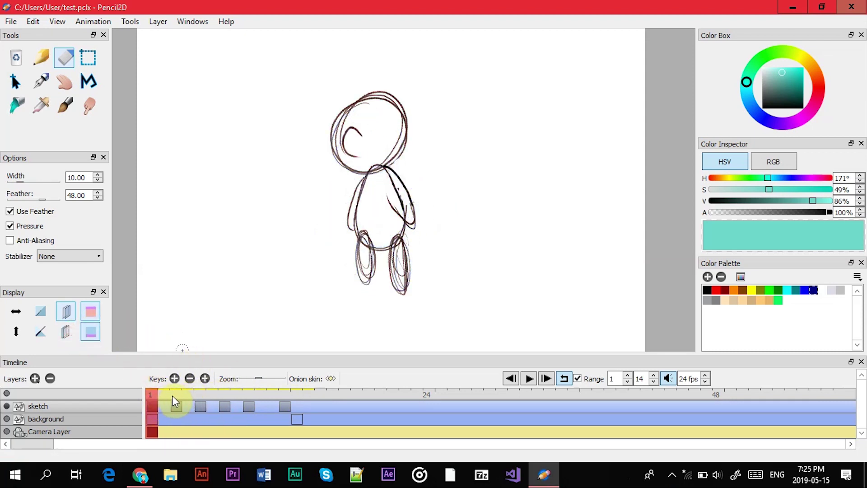
left_click(174, 395)
left_click(197, 397)
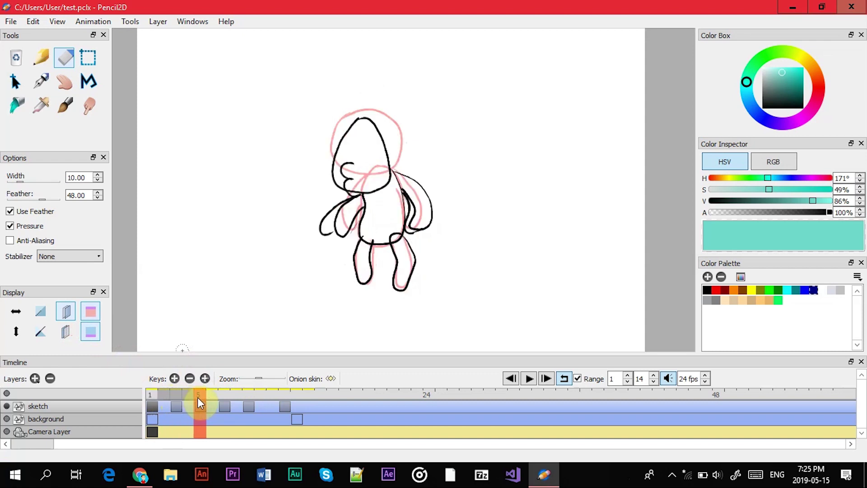
left_click(216, 397)
left_click(224, 396)
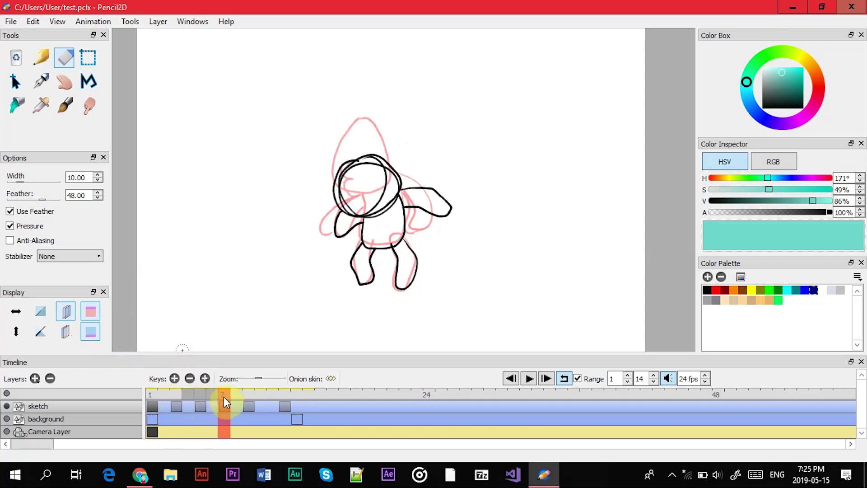
Step: Step through frames 8, 9, 7, 6 and 9, then scrub frames 10 to 13
left_click(236, 394)
left_click(248, 394)
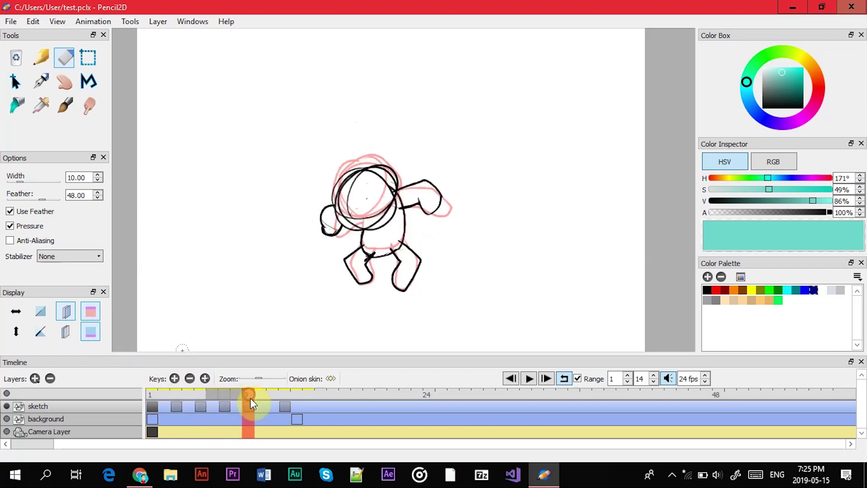
left_click(223, 397)
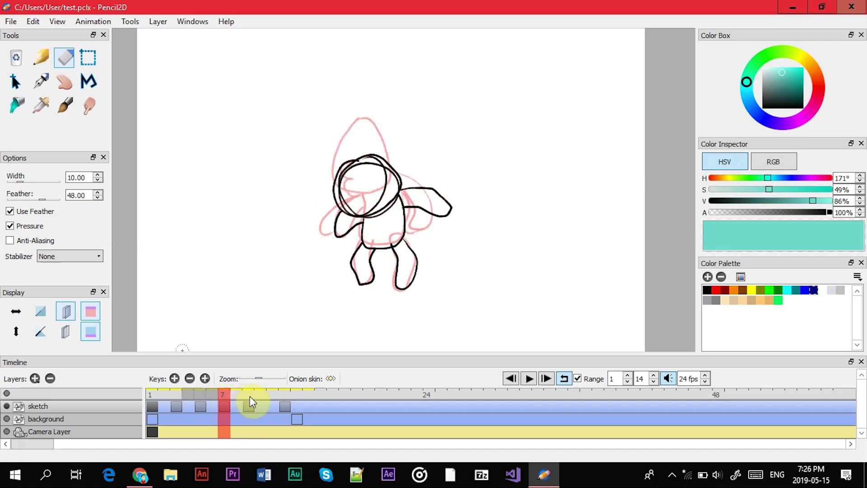
left_click(211, 402)
left_click(225, 404)
left_click(242, 407)
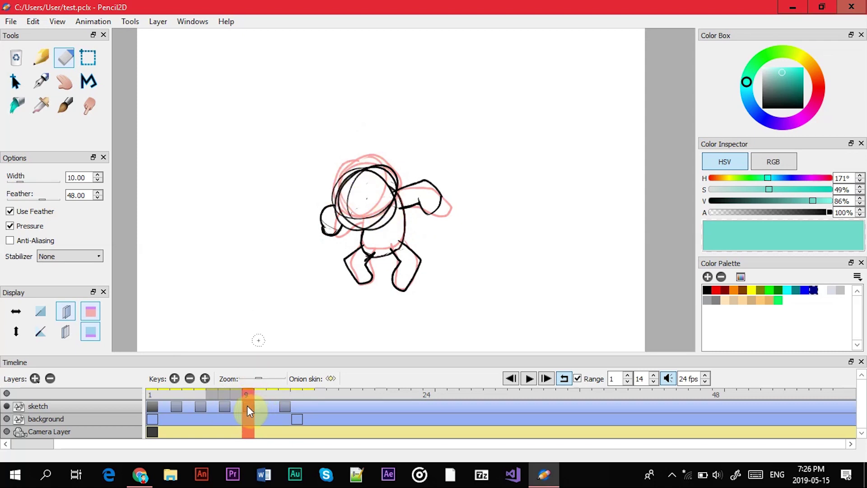
mouse_move(253, 394)
left_mouse_down()
mouse_move(288, 397)
mouse_move(150, 407)
mouse_move(294, 393)
mouse_move(247, 400)
mouse_move(267, 402)
left_mouse_up()
Step: Delete the sketch layer's key at frame 12 and add a blank key at frame 11
left_click(190, 379)
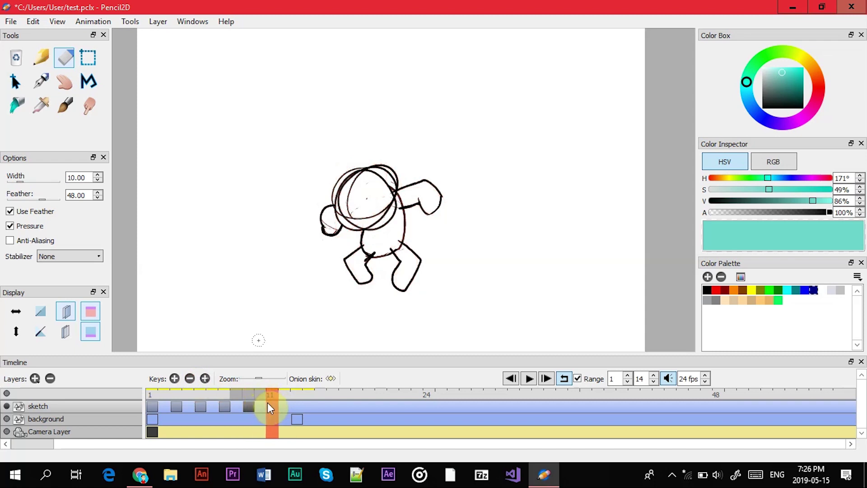
left_click(175, 378)
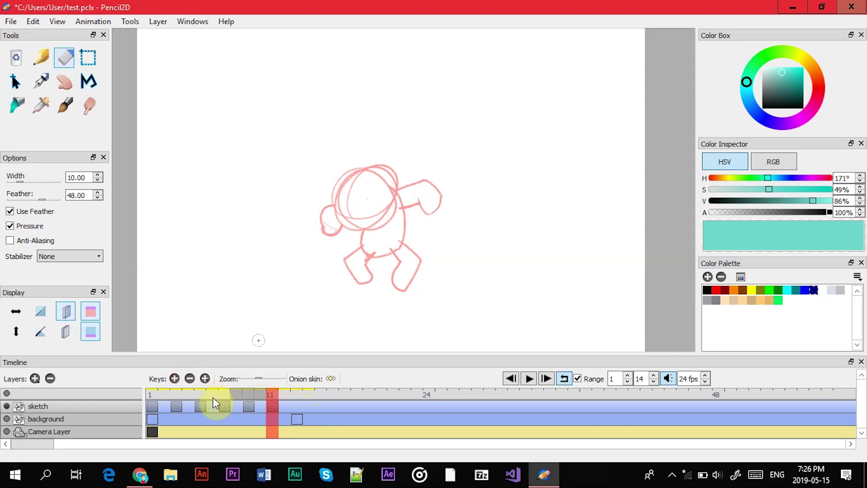